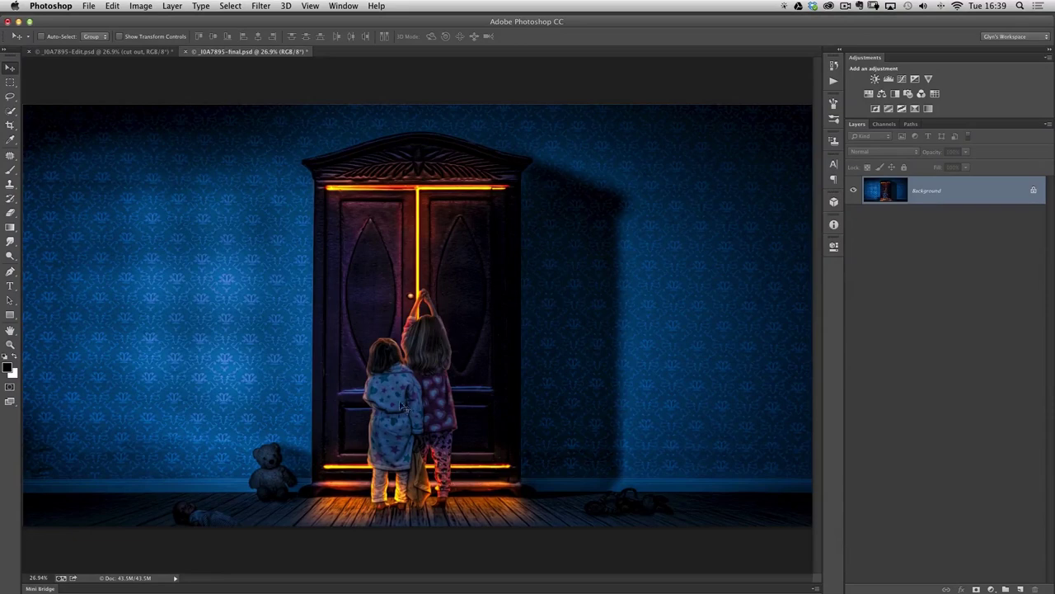
Switch to the unfinished _J0A7895-Edit.psd document
{"action": "scroll", "coordinate": [412, 459], "scroll_direction": "up", "scroll_amount": 5}
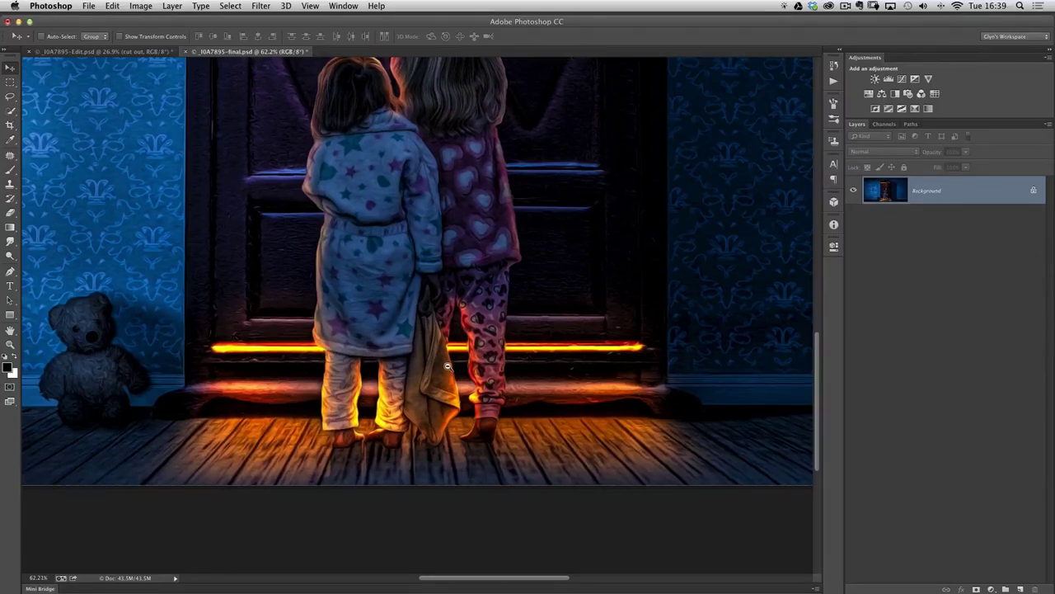
{"action": "scroll", "coordinate": [455, 368], "scroll_direction": "down", "scroll_amount": 3}
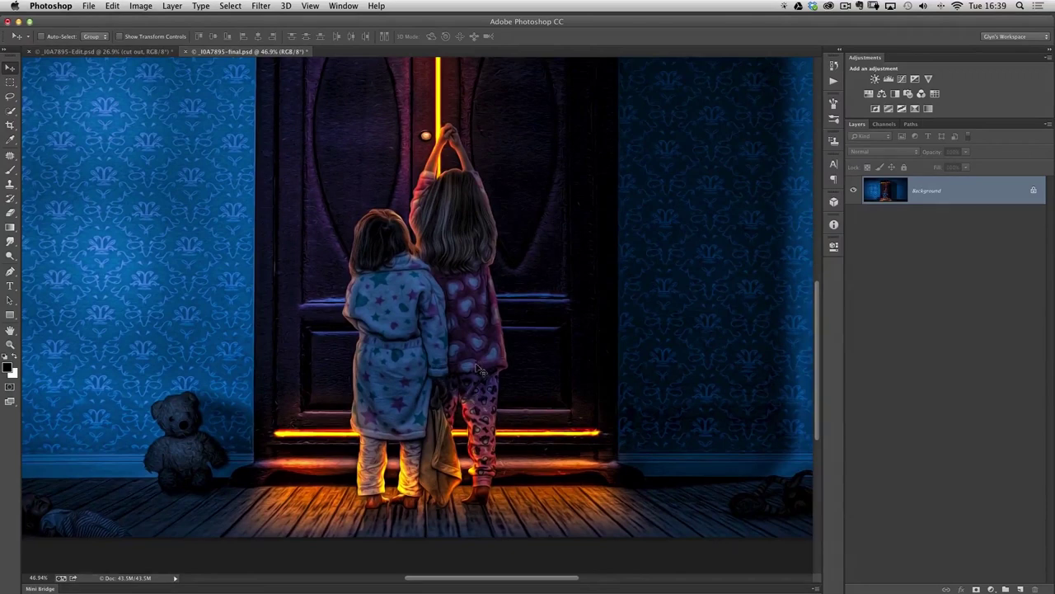
{"action": "scroll", "coordinate": [400, 355], "scroll_direction": "down", "scroll_amount": 1}
{"action": "scroll", "coordinate": [400, 355], "scroll_direction": "down", "scroll_amount": 1}
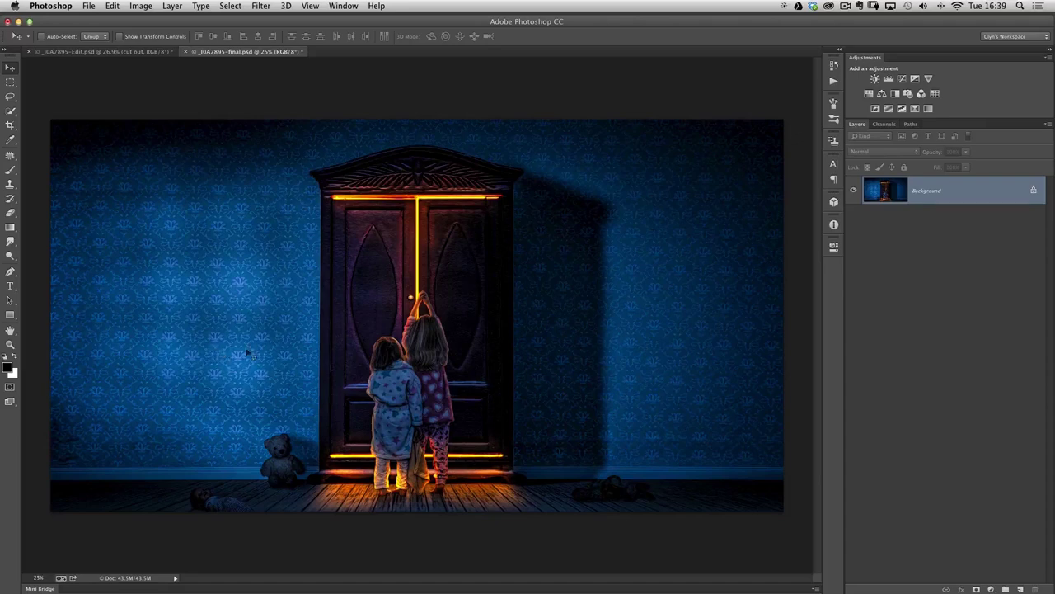
{"action": "left_click", "coordinate": [119, 52]}
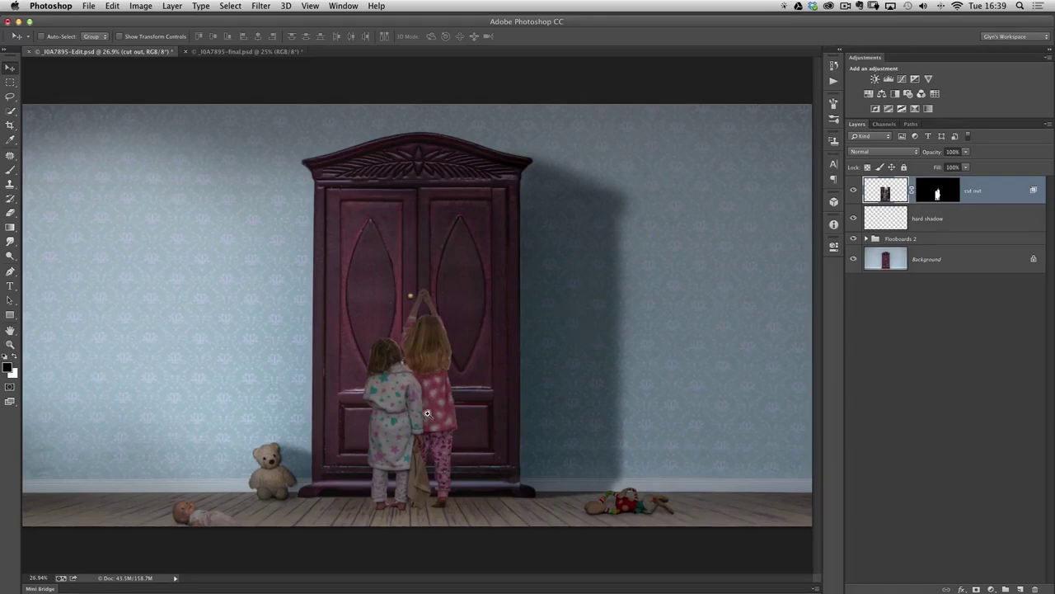
Zoom in on the girls and toggle the cut out layer mask off and back on
{"action": "scroll", "coordinate": [420, 412], "scroll_direction": "up", "scroll_amount": 5}
{"action": "left_click_drag", "start_coordinate": [395, 385], "coordinate": [368, 341]}
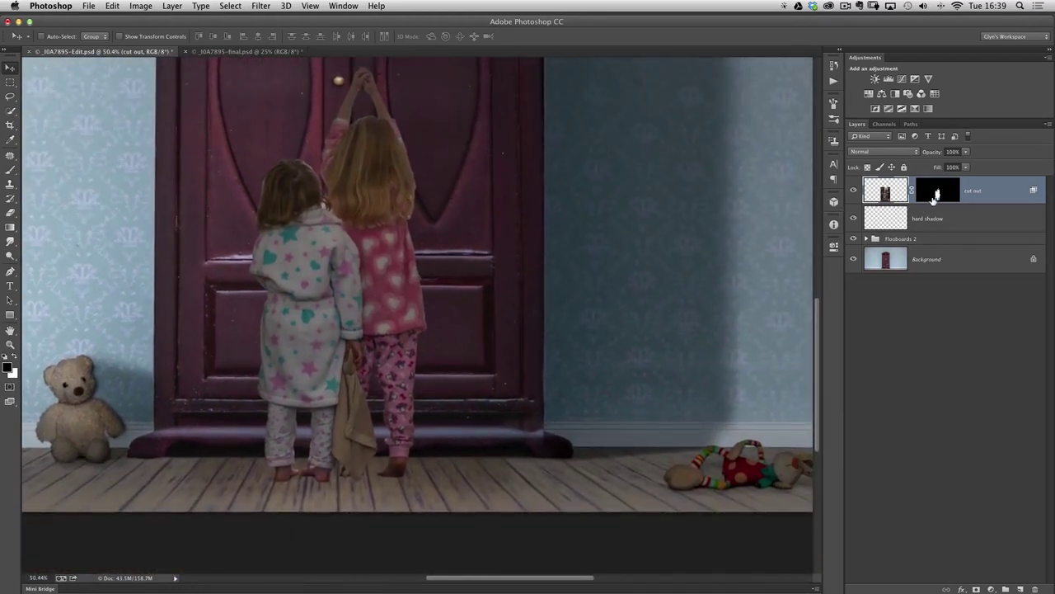
{"action": "left_click", "coordinate": [934, 194], "text": "shift"}
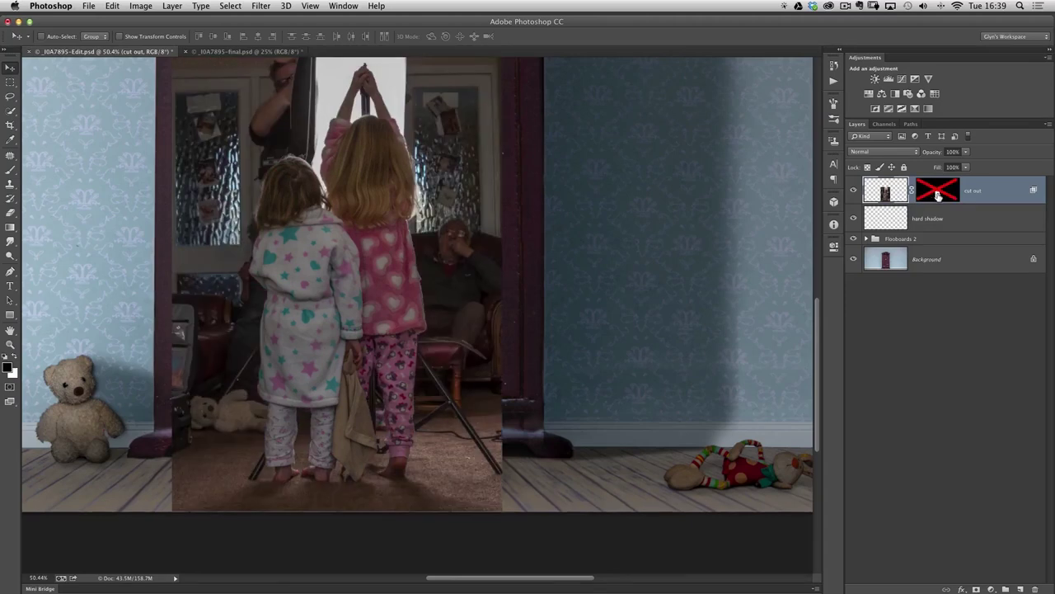
{"action": "left_click", "coordinate": [936, 193], "text": "shift"}
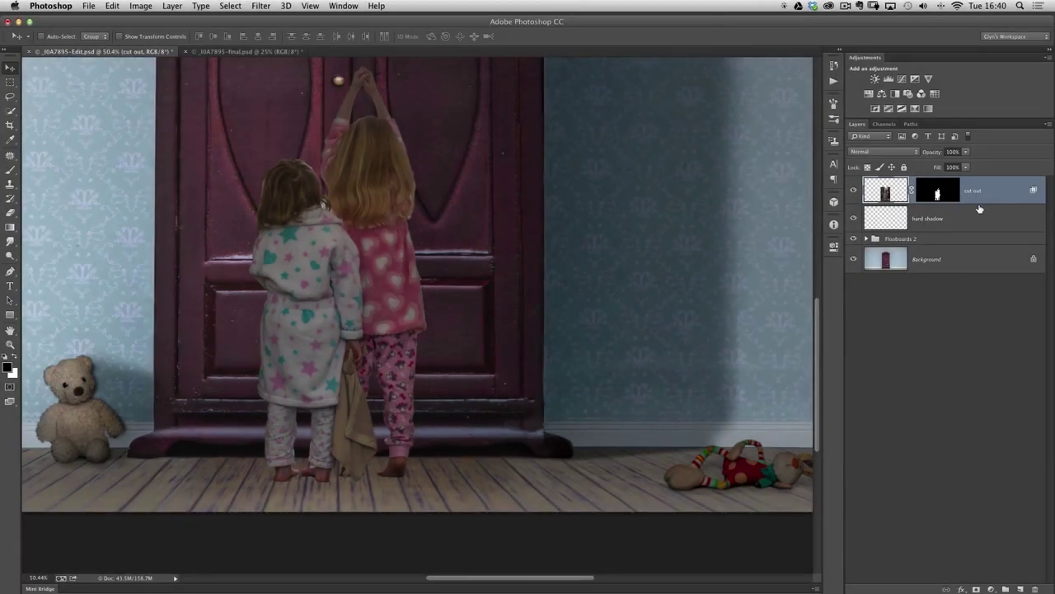
Enable Inner Glow in the cut out layer's Layer Style, toggling it to compare
{"action": "double_click", "coordinate": [997, 192]}
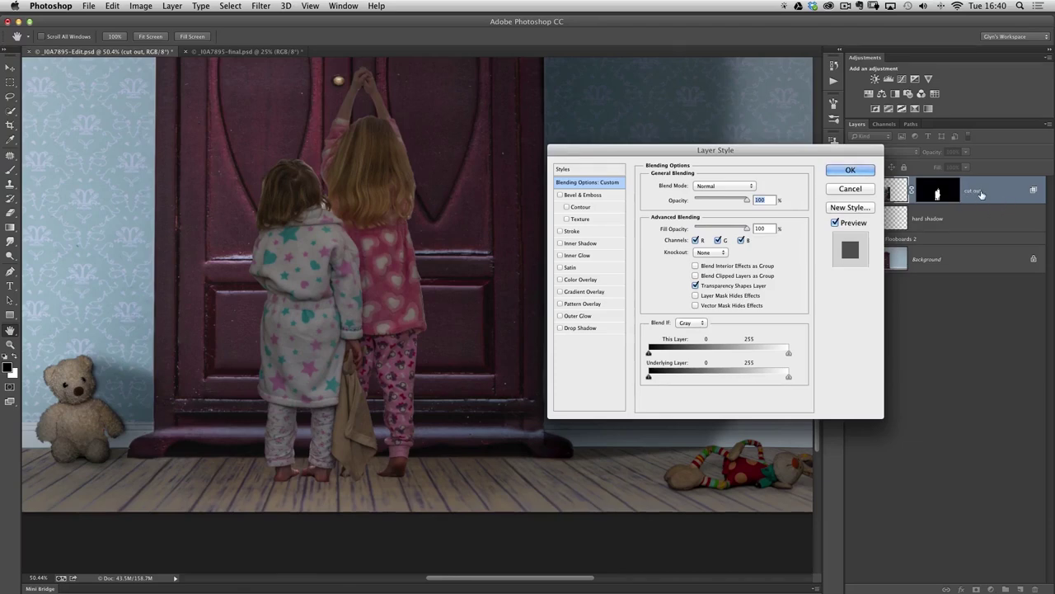
{"action": "left_click_drag", "start_coordinate": [732, 158], "coordinate": [657, 133]}
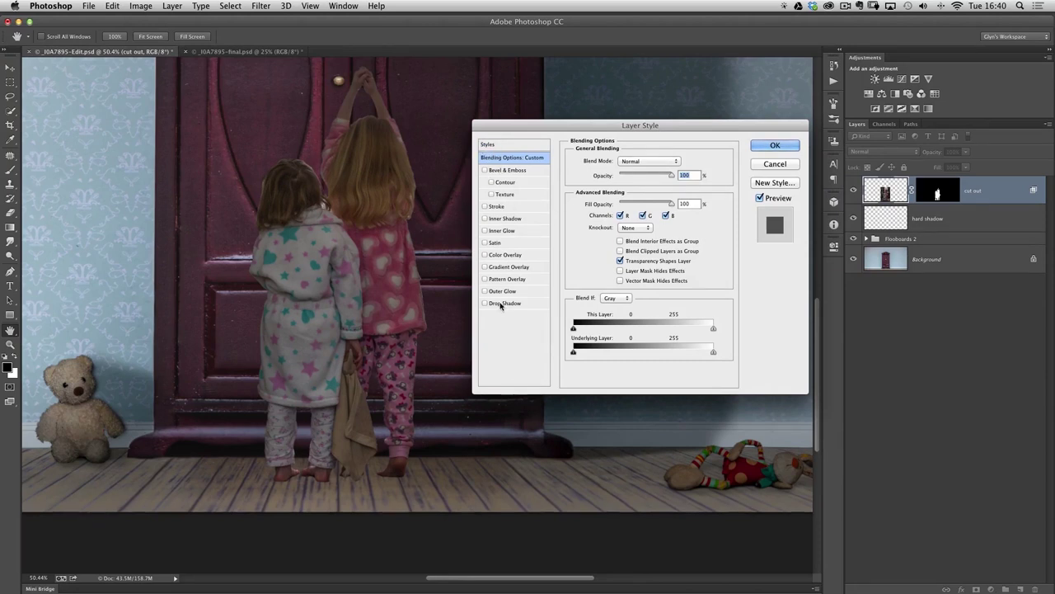
{"action": "left_click", "coordinate": [485, 231]}
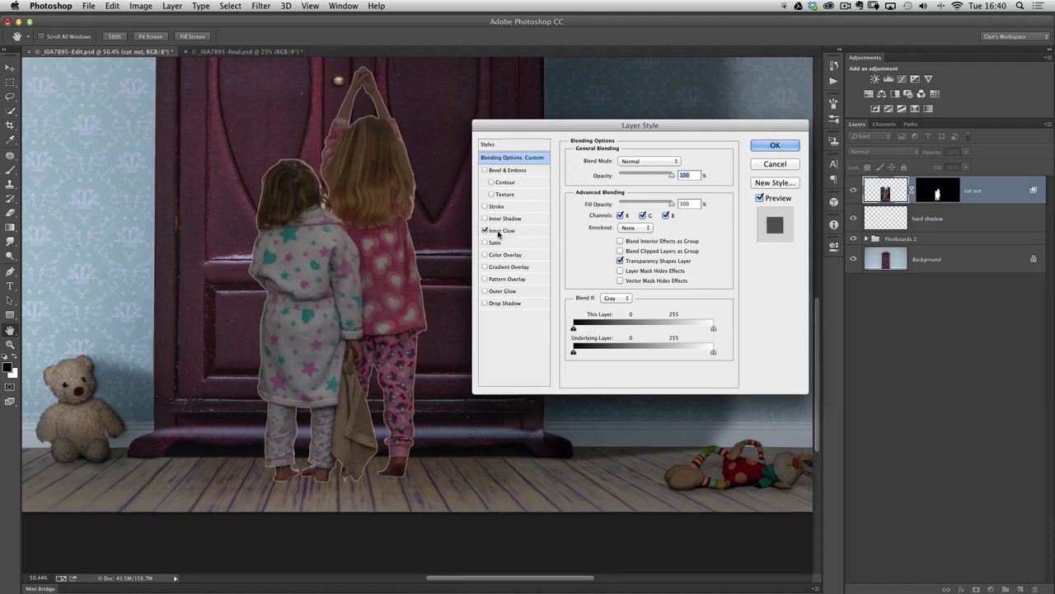
{"action": "left_click", "coordinate": [511, 233]}
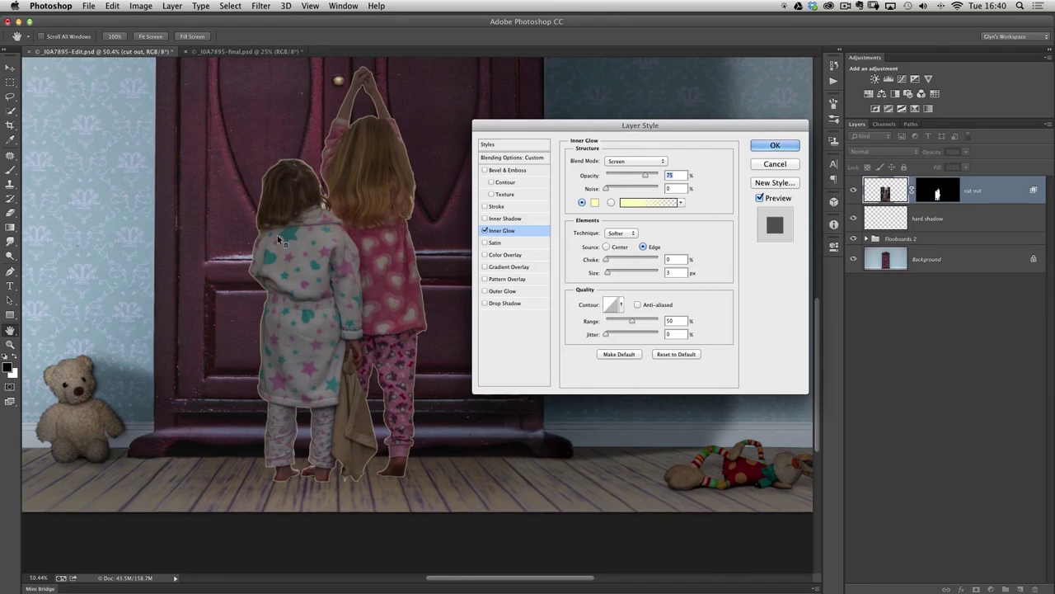
{"action": "key", "text": "alt"}
{"action": "left_click", "coordinate": [485, 231]}
{"action": "left_click", "coordinate": [485, 231]}
{"action": "left_click", "coordinate": [485, 231]}
{"action": "left_click", "coordinate": [484, 231]}
Set the Inner Glow blend mode to Color Dodge and opacity to 100%
{"action": "left_click_drag", "start_coordinate": [627, 125], "coordinate": [607, 124]}
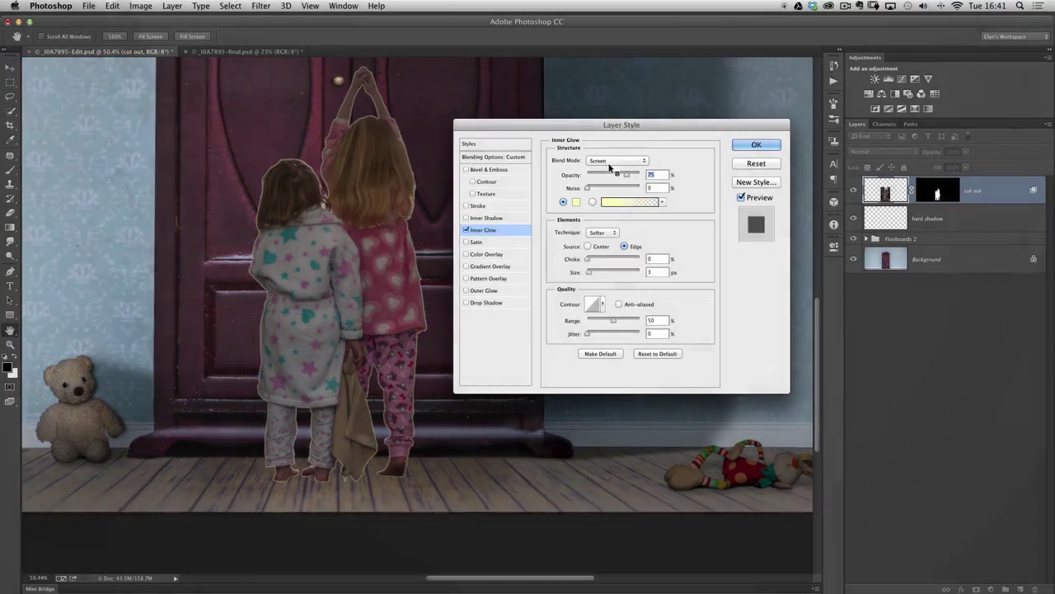
{"action": "left_click", "coordinate": [608, 160]}
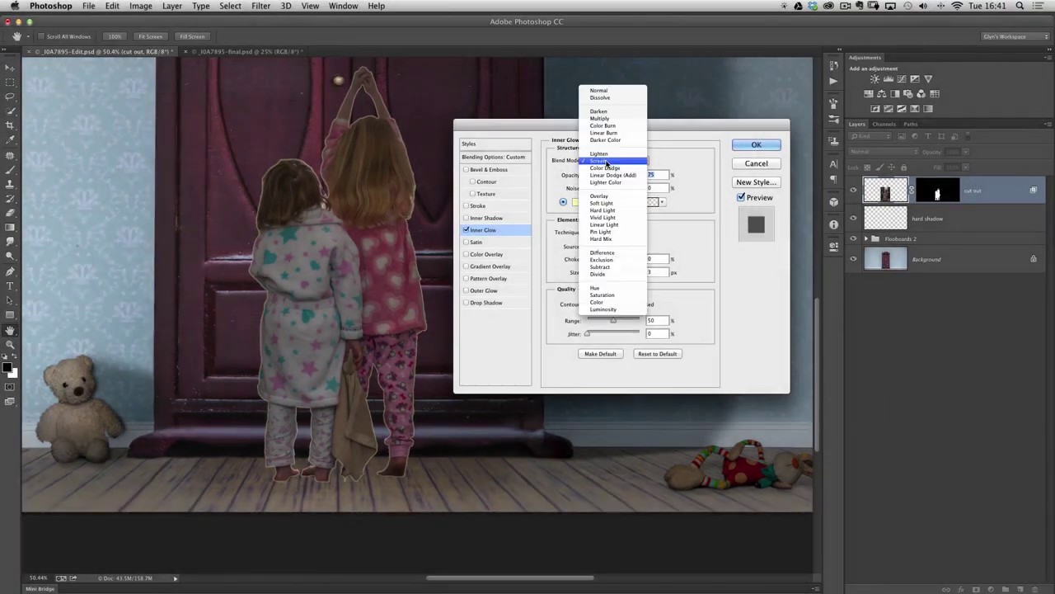
{"action": "left_click", "coordinate": [602, 168]}
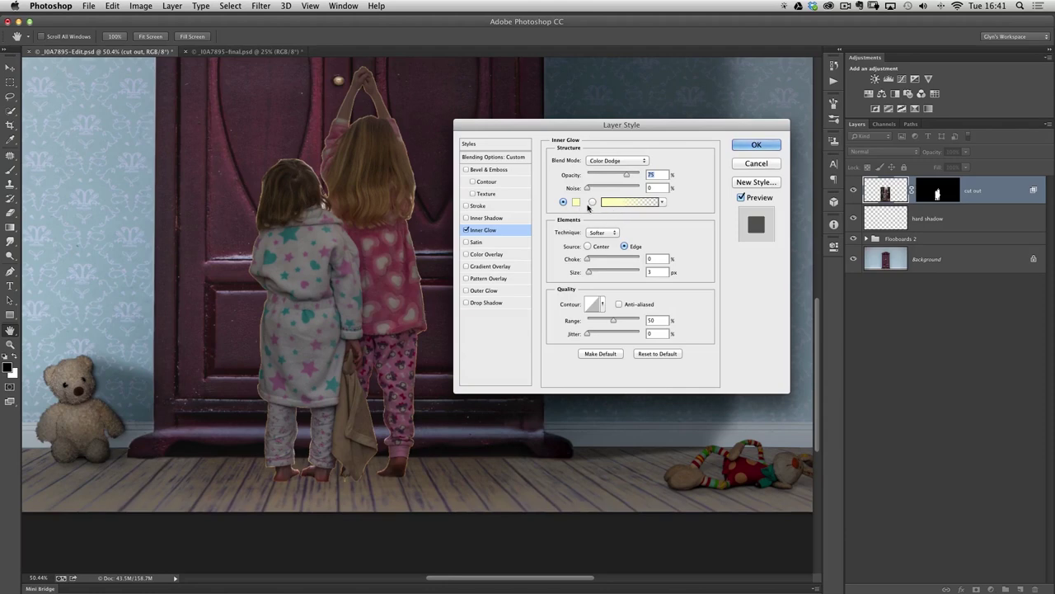
{"action": "left_click_drag", "start_coordinate": [623, 179], "coordinate": [647, 178]}
Change the Inner Glow colour from pale cream ffffbe to the deeper yellow a0a000
{"action": "left_click", "coordinate": [576, 204]}
{"action": "left_click_drag", "start_coordinate": [259, 125], "coordinate": [597, 123]}
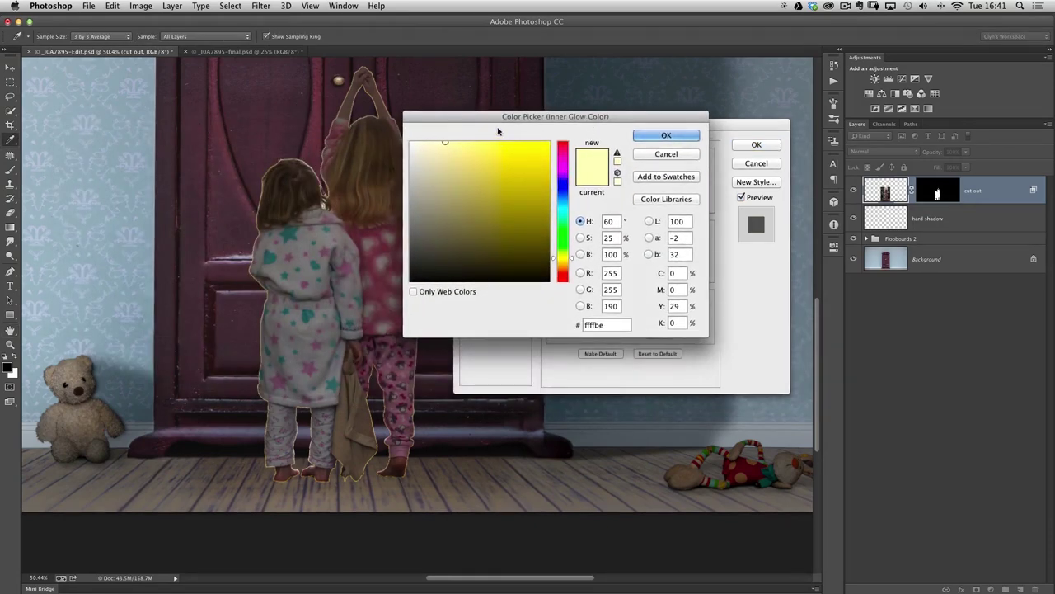
{"action": "left_click_drag", "start_coordinate": [497, 116], "coordinate": [547, 140]}
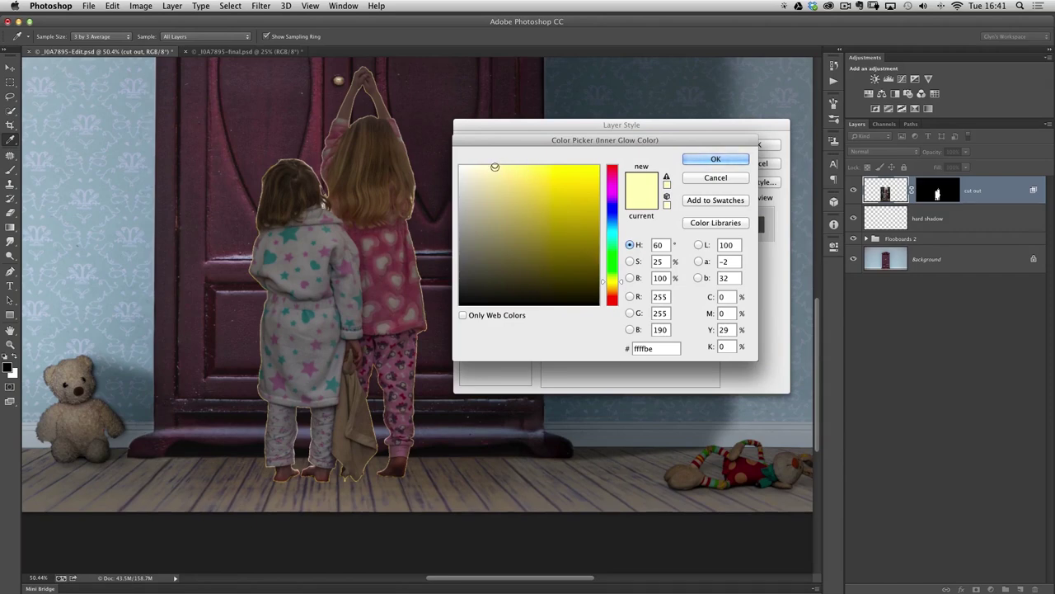
{"action": "mouse_move", "coordinate": [495, 167]}
{"action": "left_mouse_down"}
{"action": "mouse_move", "coordinate": [537, 217]}
{"action": "mouse_move", "coordinate": [608, 256]}
{"action": "mouse_move", "coordinate": [599, 246]}
{"action": "left_mouse_up"}
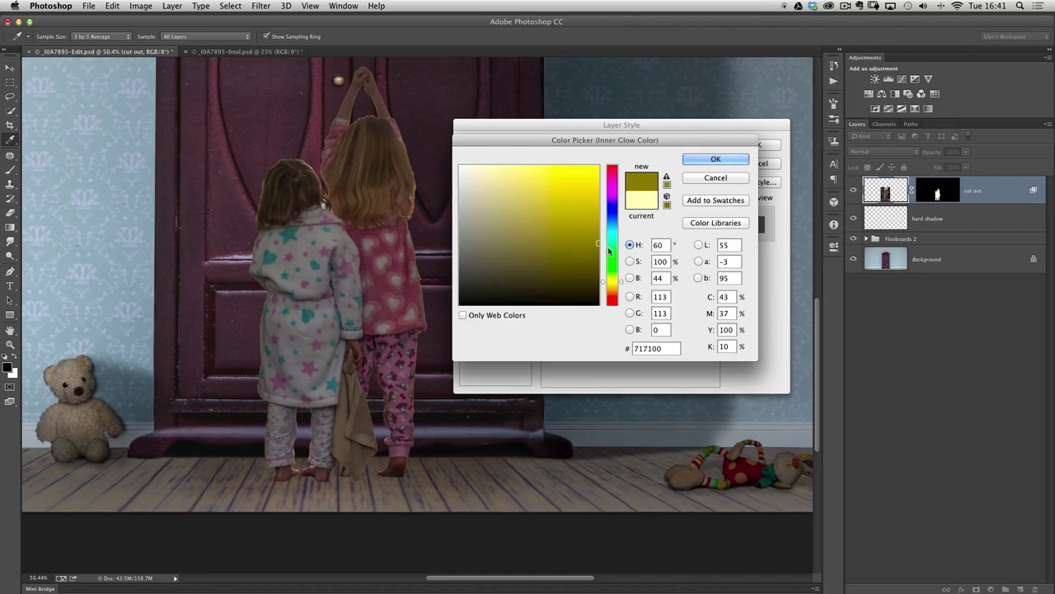
{"action": "left_click_drag", "start_coordinate": [599, 244], "coordinate": [599, 168]}
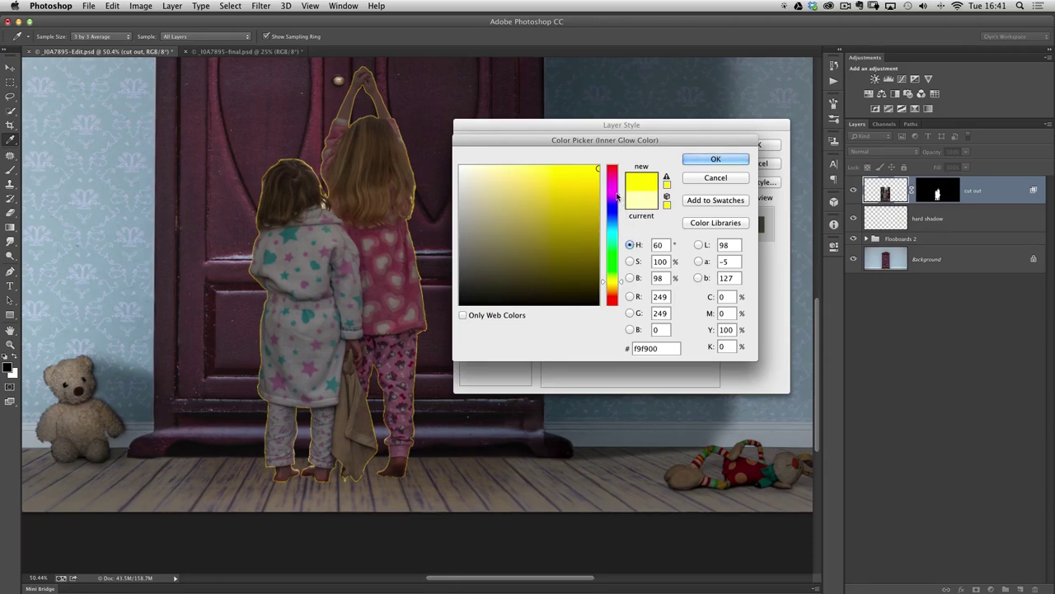
{"action": "left_click_drag", "start_coordinate": [597, 168], "coordinate": [601, 195]}
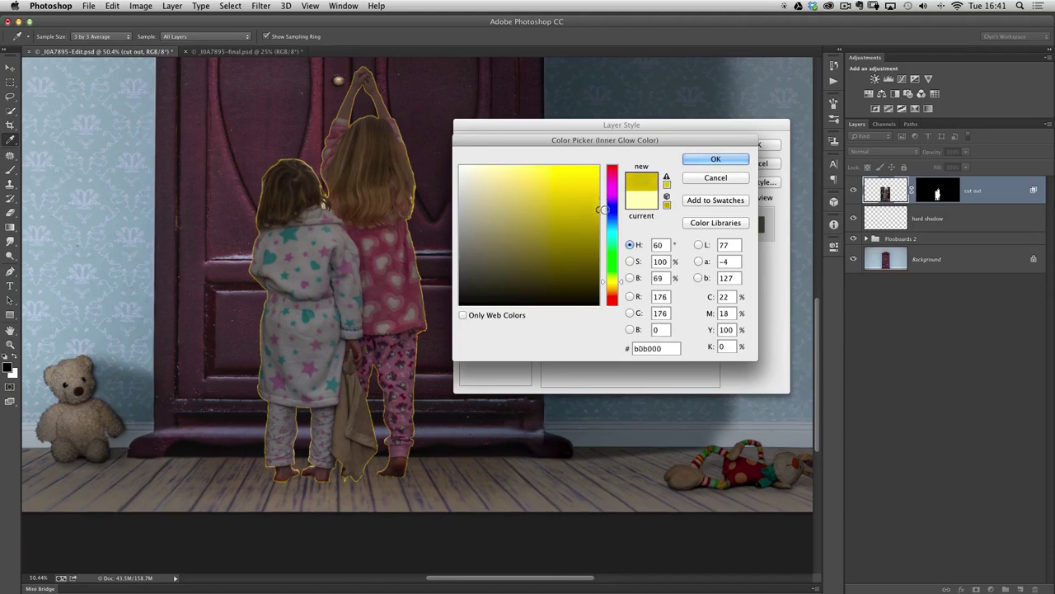
{"action": "left_click_drag", "start_coordinate": [603, 211], "coordinate": [601, 217]}
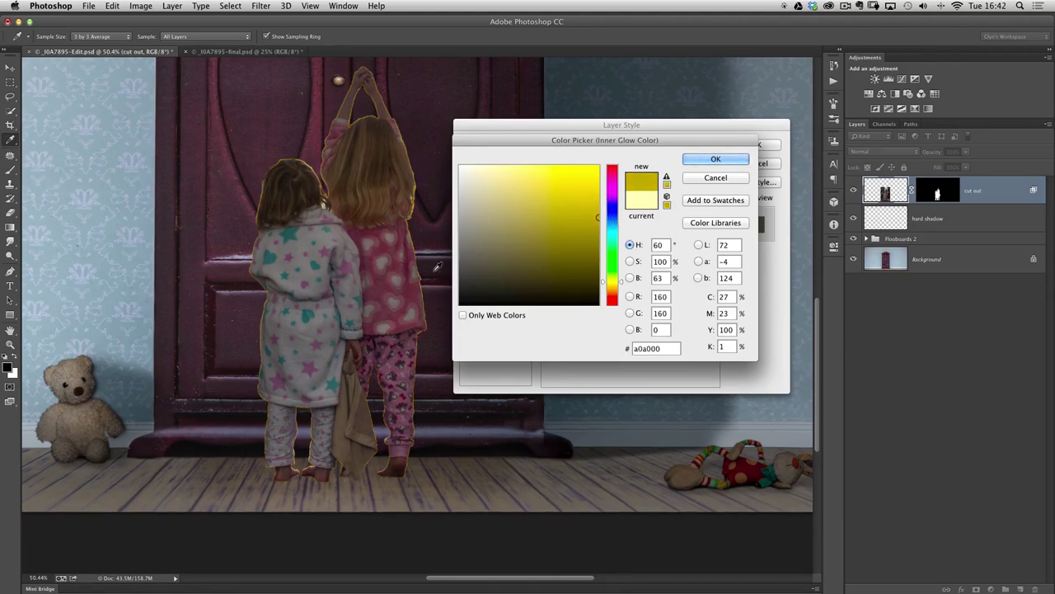
{"action": "left_click", "coordinate": [714, 160]}
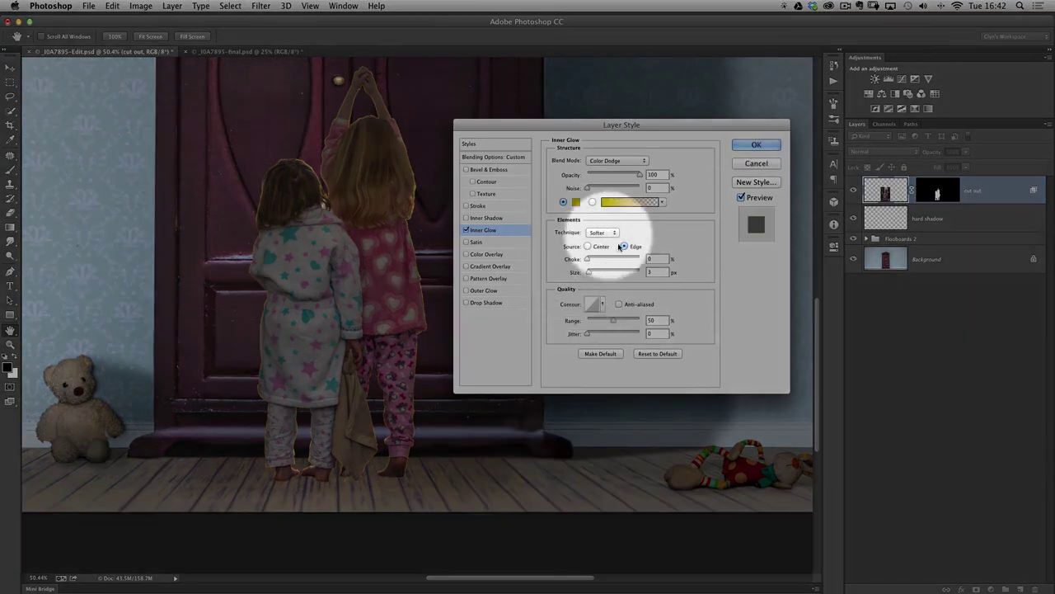
Set the Inner Glow Choke to 14% and Size to 78 px for a broad rim
{"action": "key", "text": "alt"}
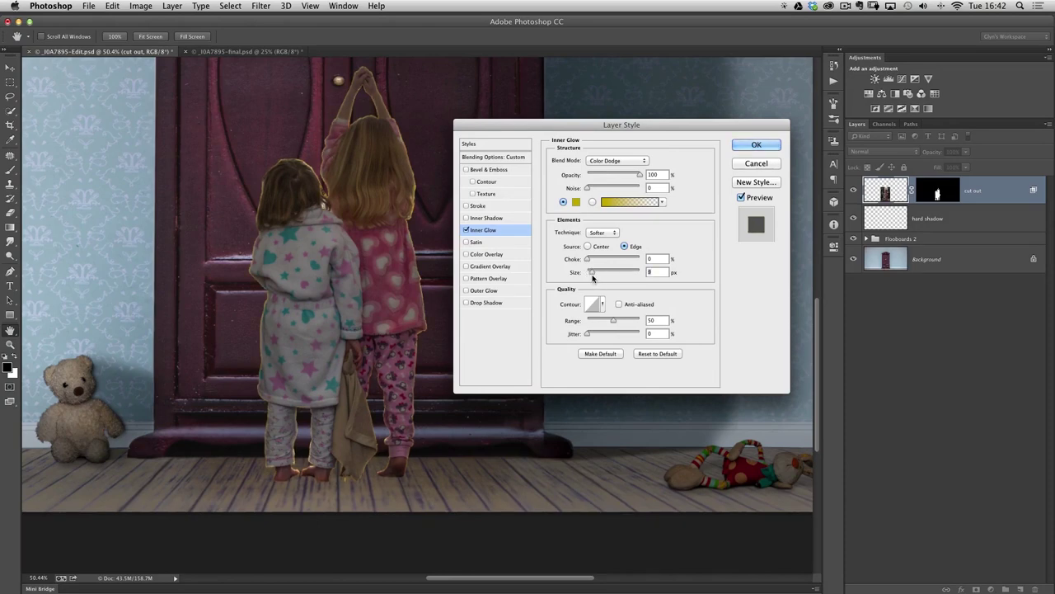
{"action": "left_click_drag", "start_coordinate": [593, 274], "coordinate": [600, 275]}
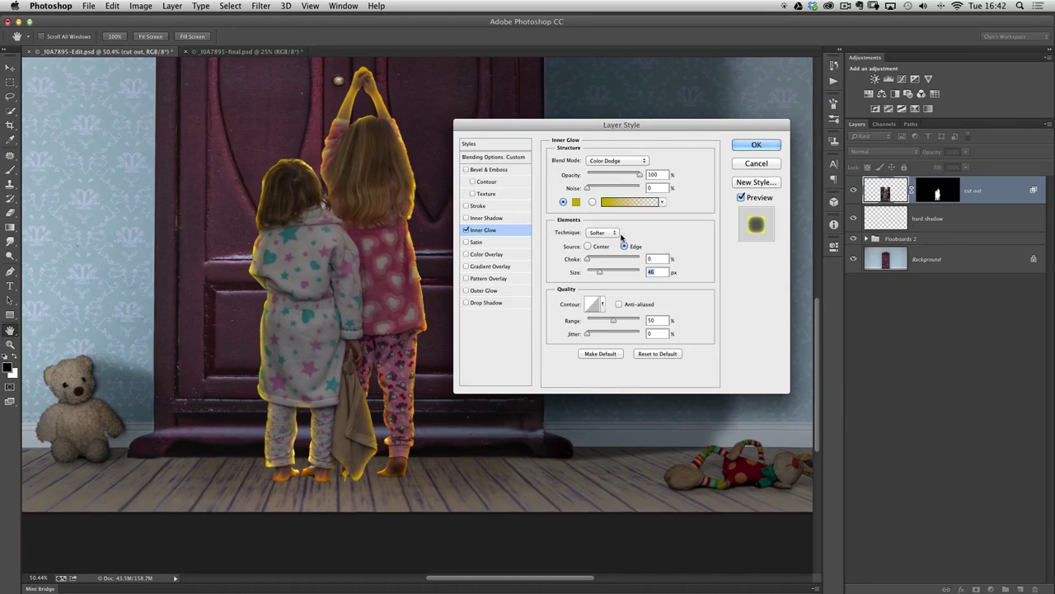
{"action": "left_click_drag", "start_coordinate": [590, 260], "coordinate": [593, 266]}
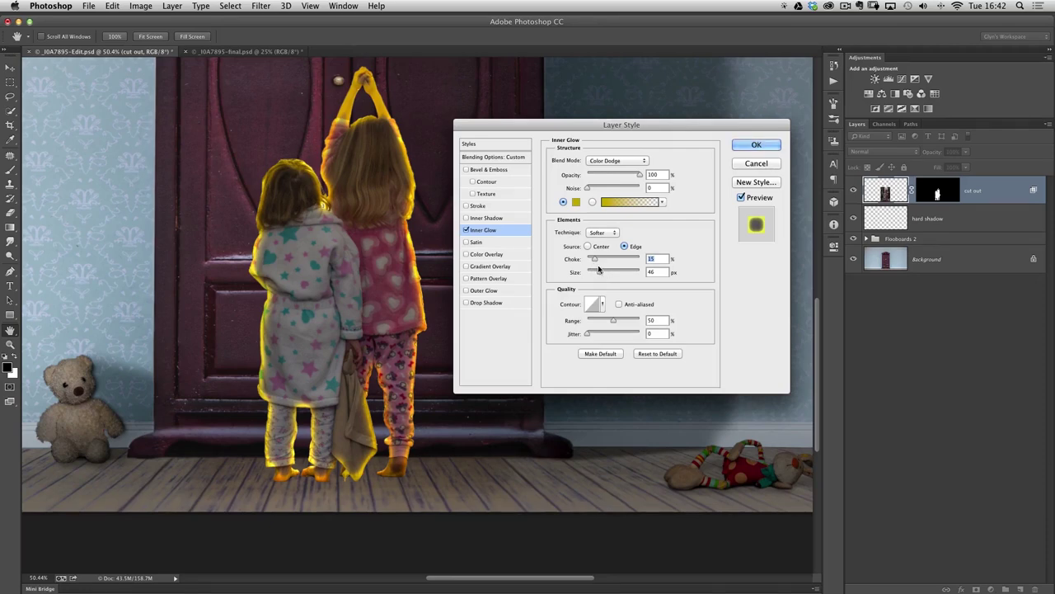
{"action": "left_click_drag", "start_coordinate": [595, 261], "coordinate": [613, 261]}
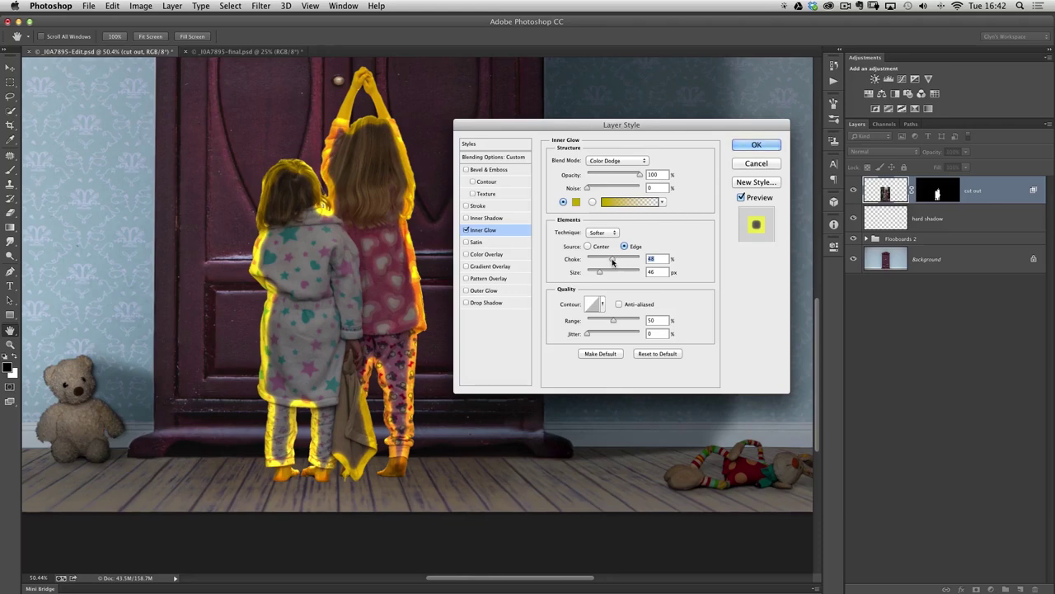
{"action": "mouse_move", "coordinate": [612, 262]}
{"action": "left_mouse_down"}
{"action": "mouse_move", "coordinate": [593, 260]}
{"action": "mouse_move", "coordinate": [604, 275]}
{"action": "left_mouse_up"}
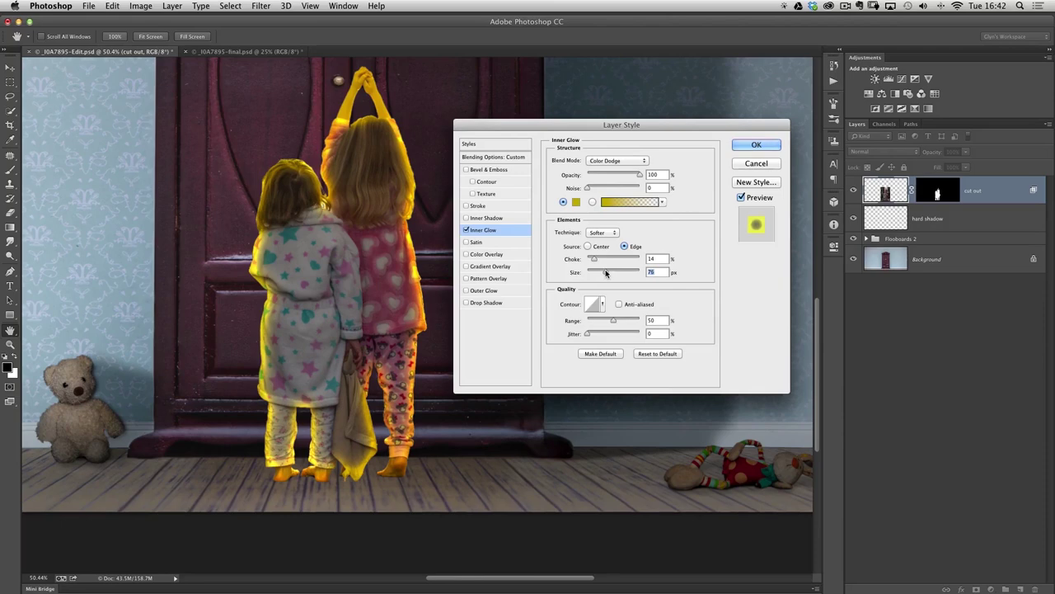
{"action": "left_click_drag", "start_coordinate": [606, 273], "coordinate": [604, 272]}
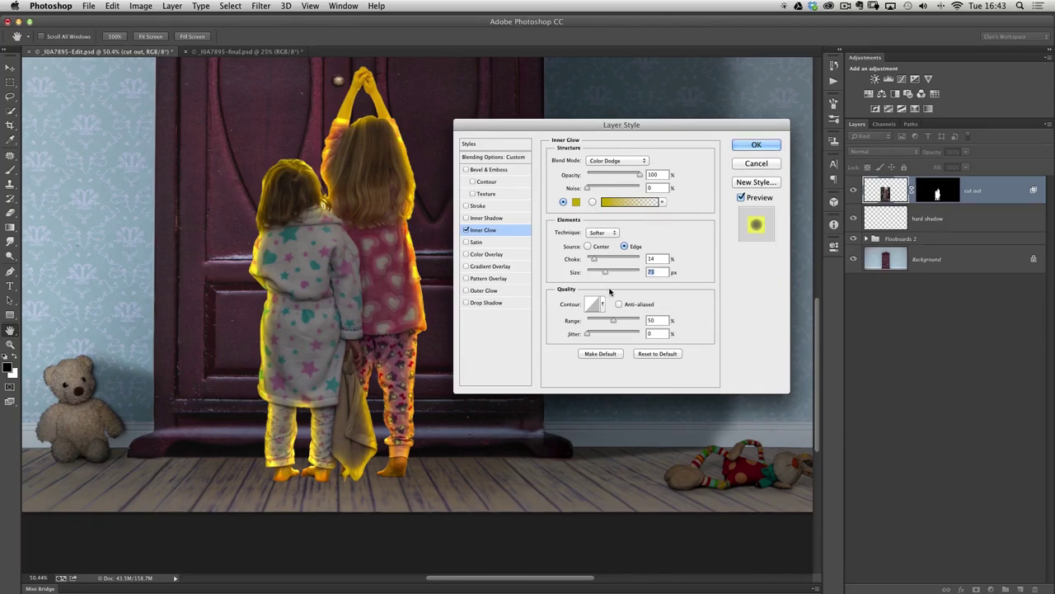
Shift the Inner Glow colour to the darker orange-yellow 978e00
{"action": "left_click", "coordinate": [577, 203]}
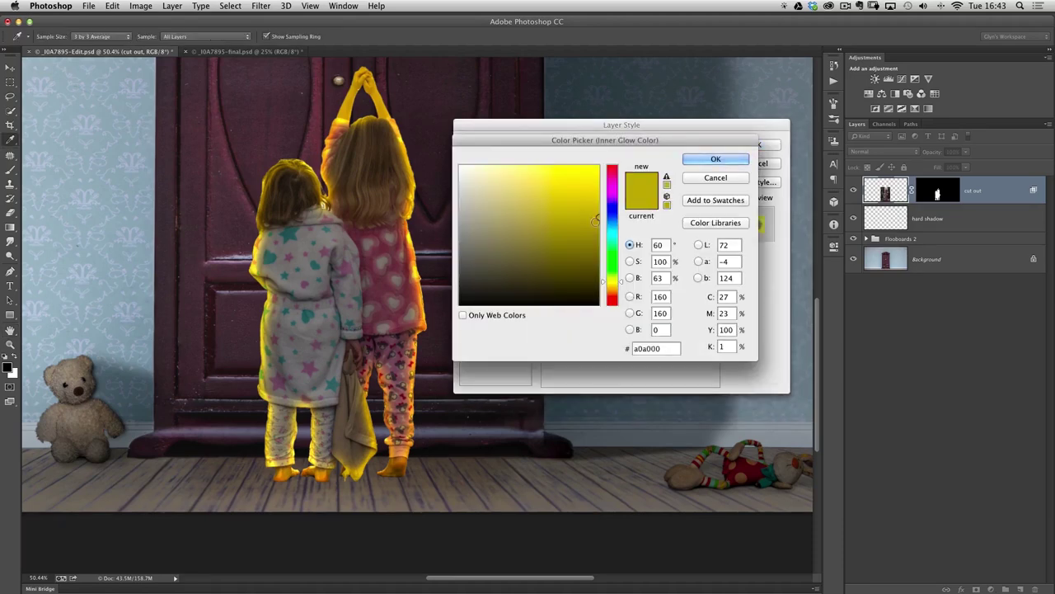
{"action": "left_click", "coordinate": [600, 223]}
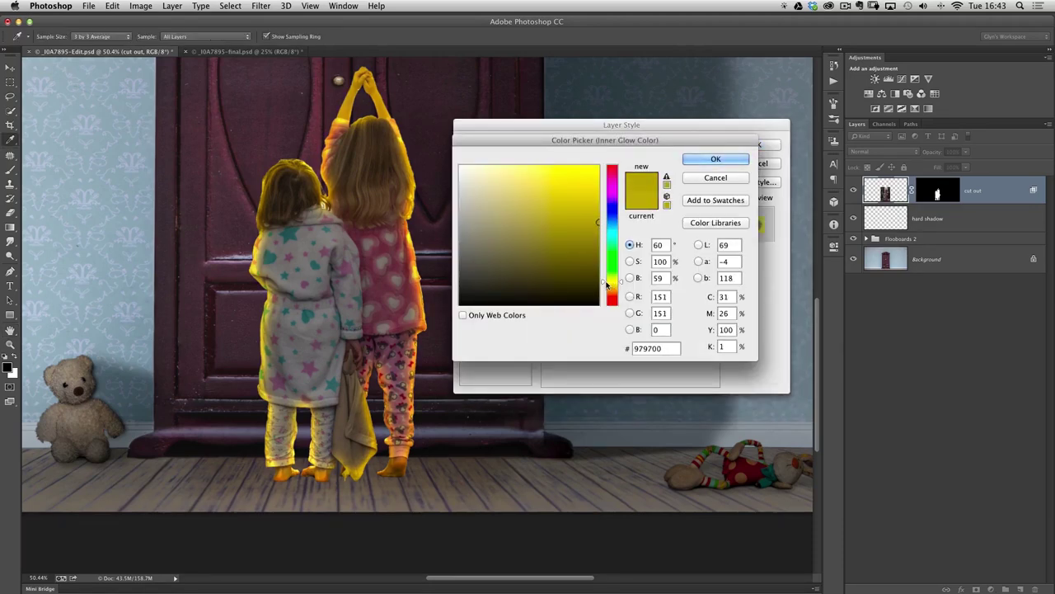
{"action": "left_click_drag", "start_coordinate": [605, 284], "coordinate": [606, 282]}
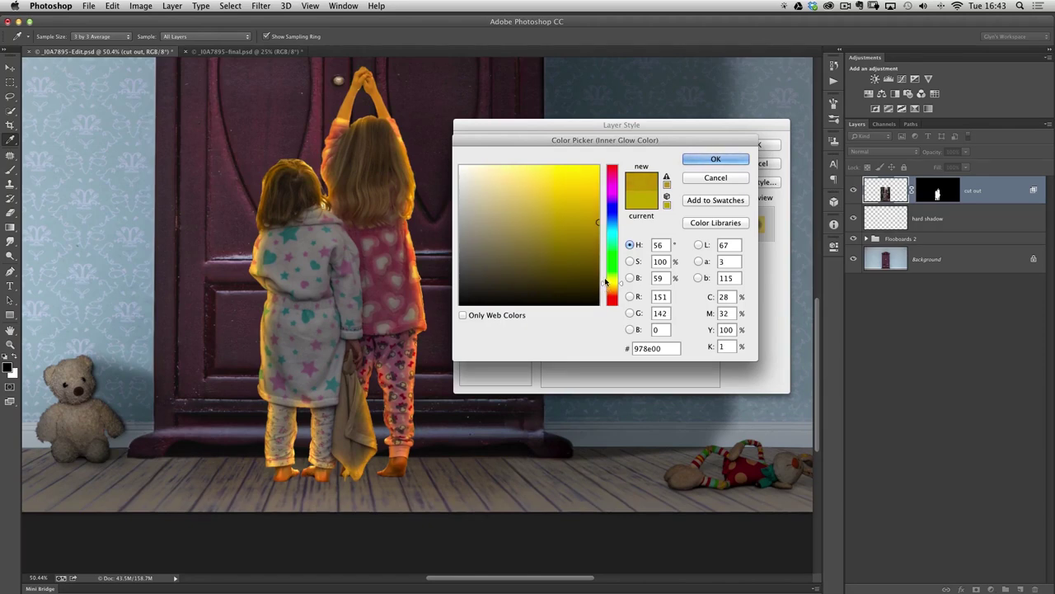
{"action": "left_click", "coordinate": [714, 159]}
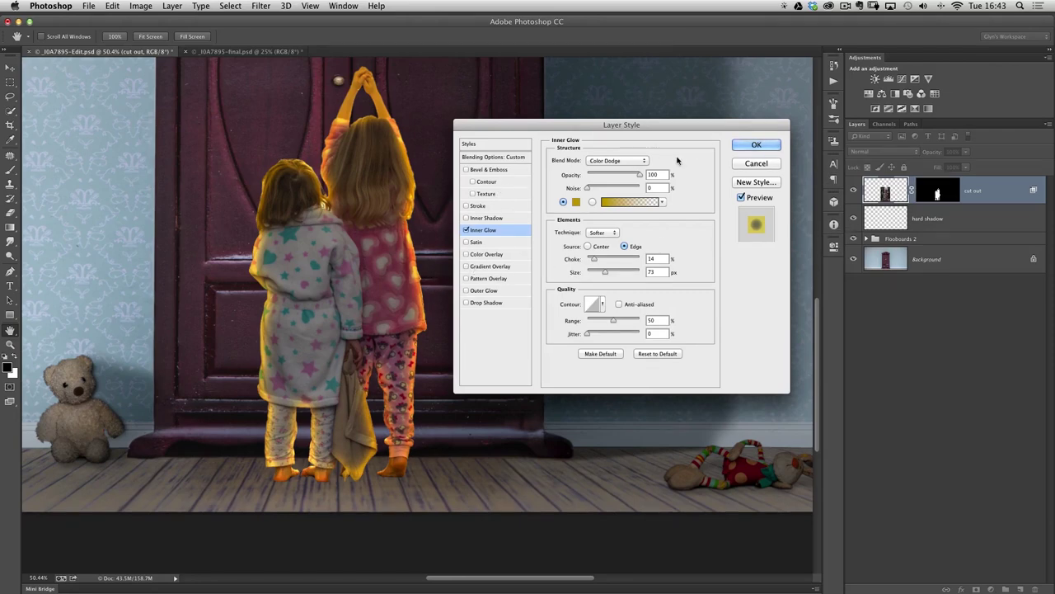
Commit the Layer Style, inspect the yellow rim glow up close, then zoom back out
{"action": "left_click", "coordinate": [754, 146]}
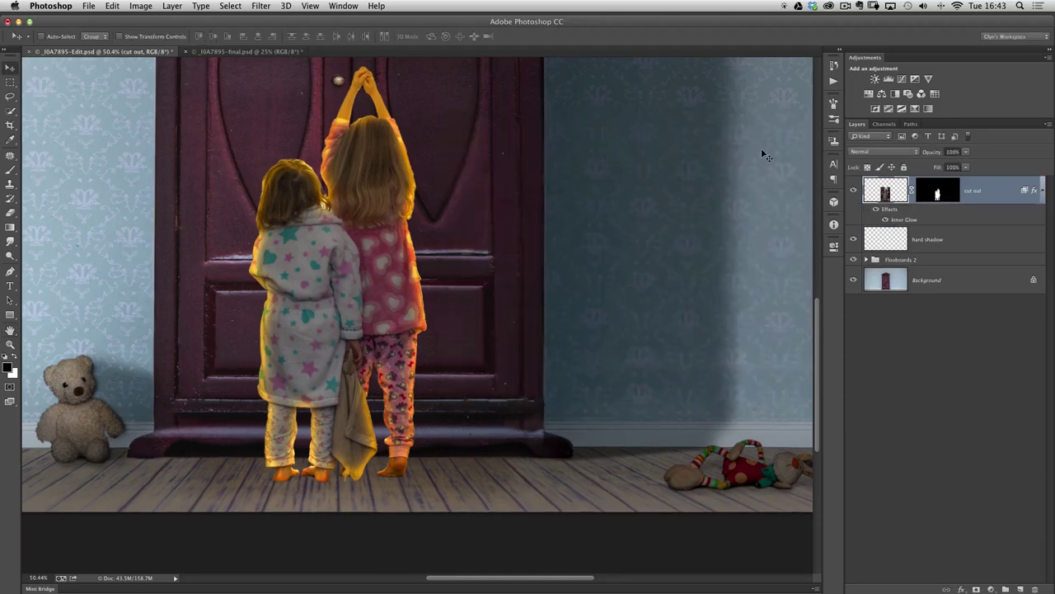
{"action": "scroll", "coordinate": [404, 215], "scroll_direction": "up", "scroll_amount": 3}
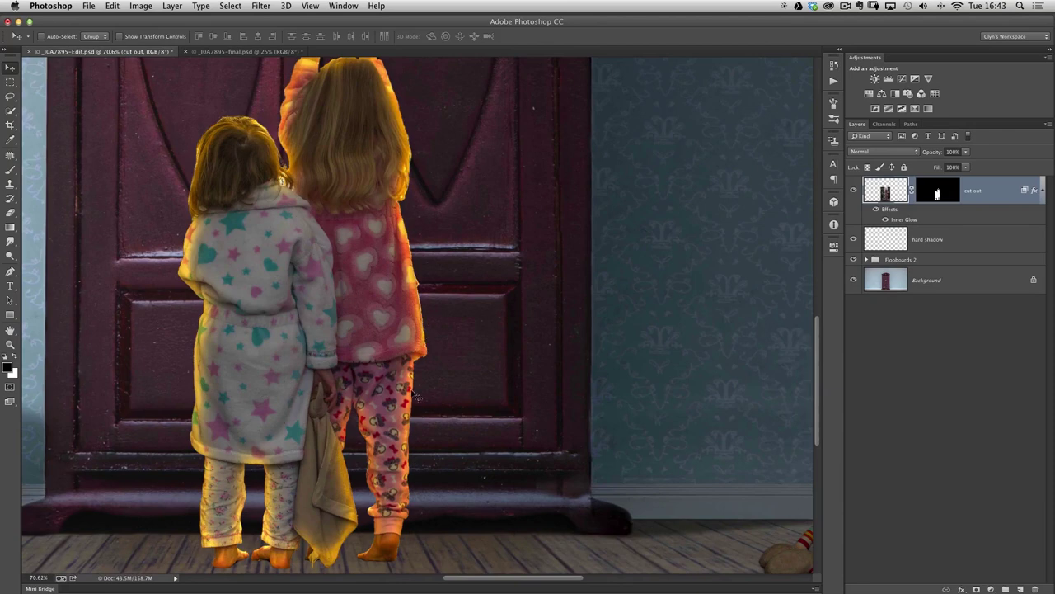
{"action": "scroll", "coordinate": [373, 148], "scroll_direction": "up", "scroll_amount": 3}
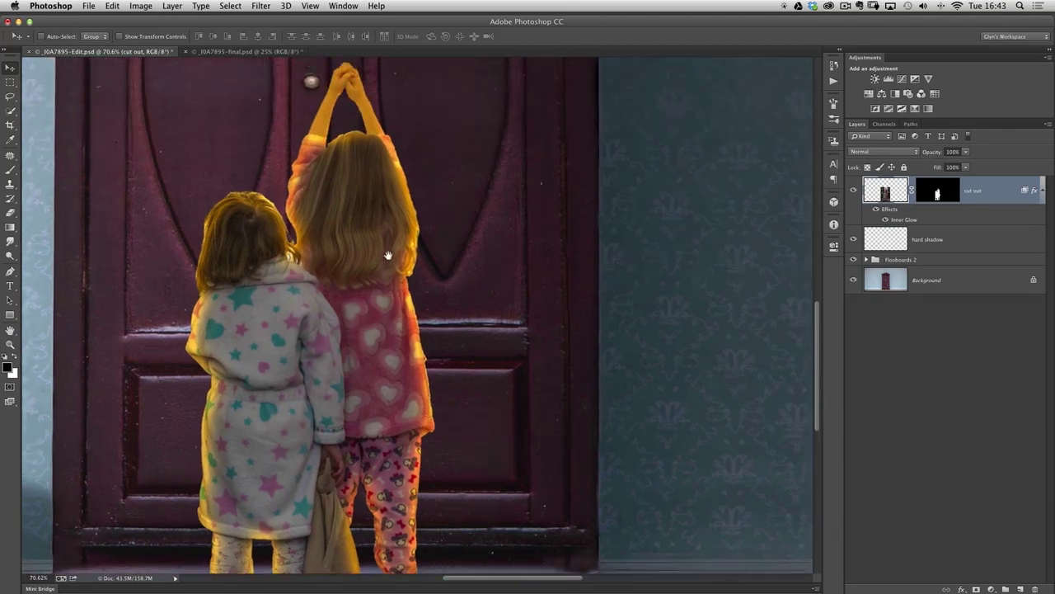
{"action": "scroll", "coordinate": [373, 156], "scroll_direction": "up", "scroll_amount": 1}
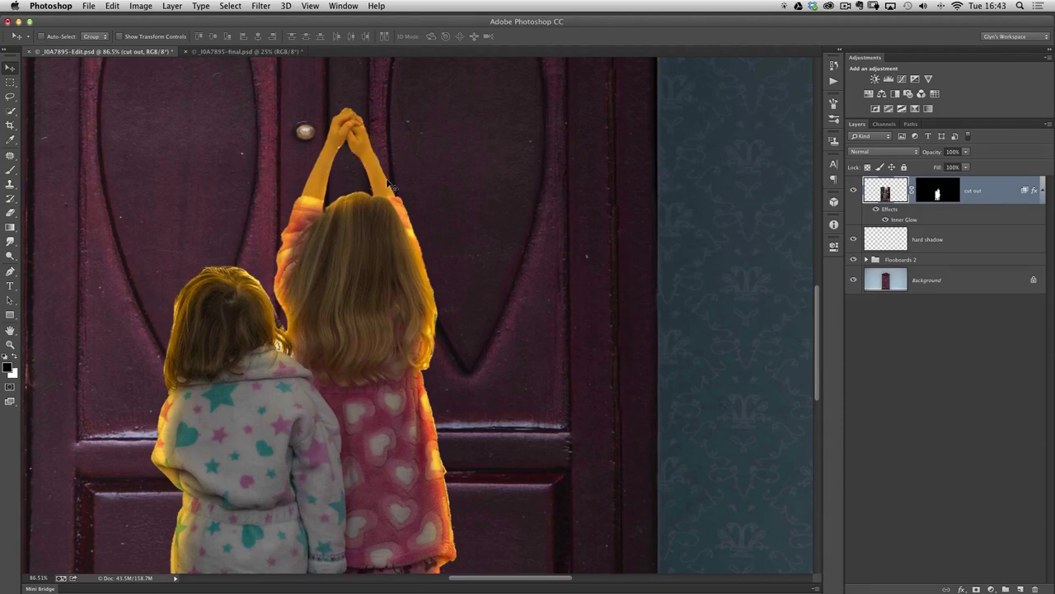
{"action": "left_click", "coordinate": [403, 253], "text": "alt"}
{"action": "left_click", "coordinate": [387, 330], "text": "alt"}
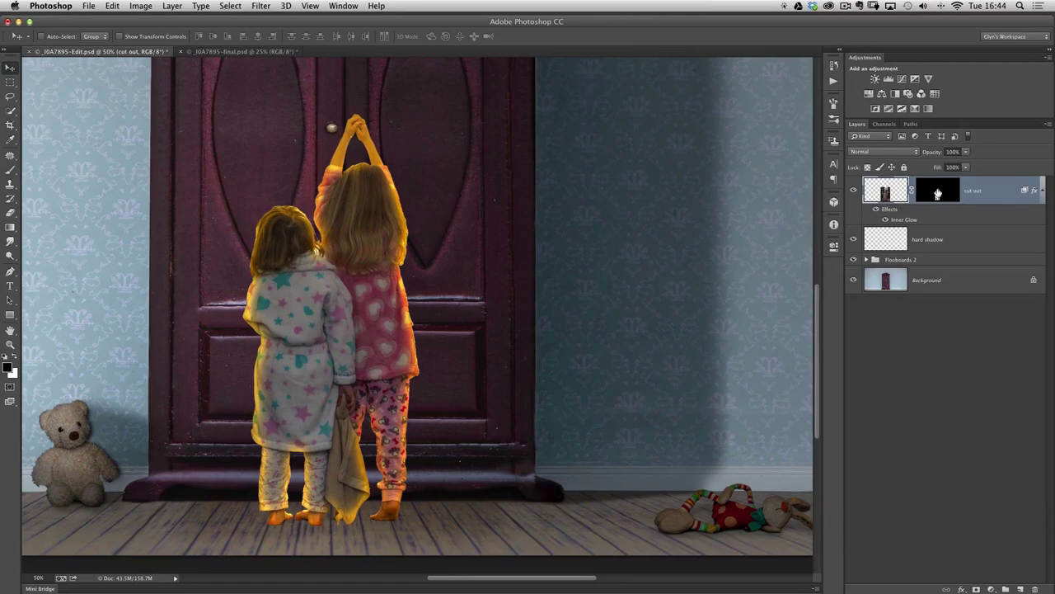
Paint the taller girl's raised forearm back into the cut out layer mask with the brush
{"action": "left_click", "coordinate": [938, 193]}
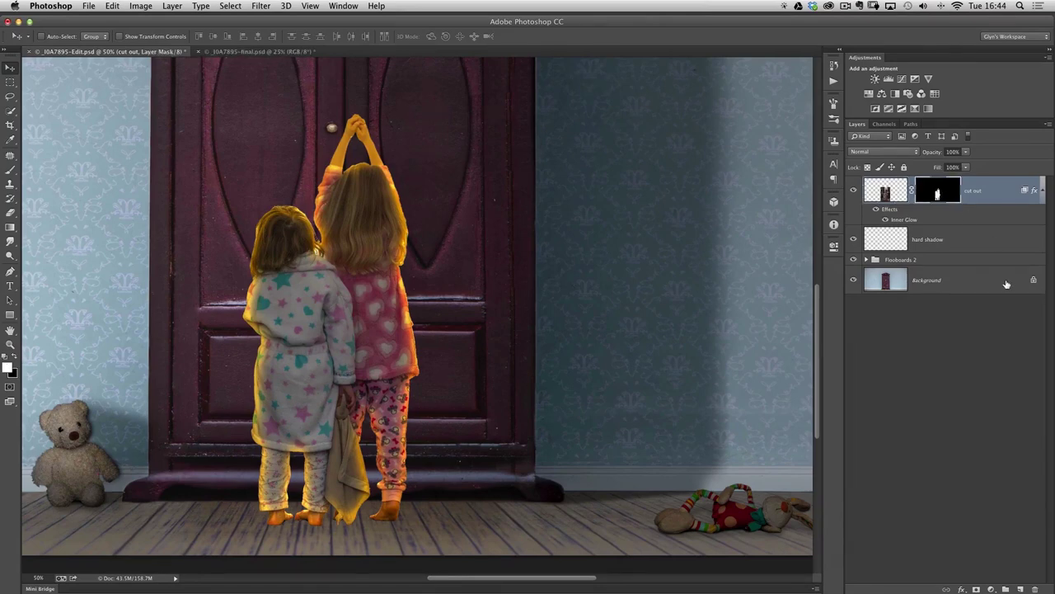
{"action": "key", "text": "b"}
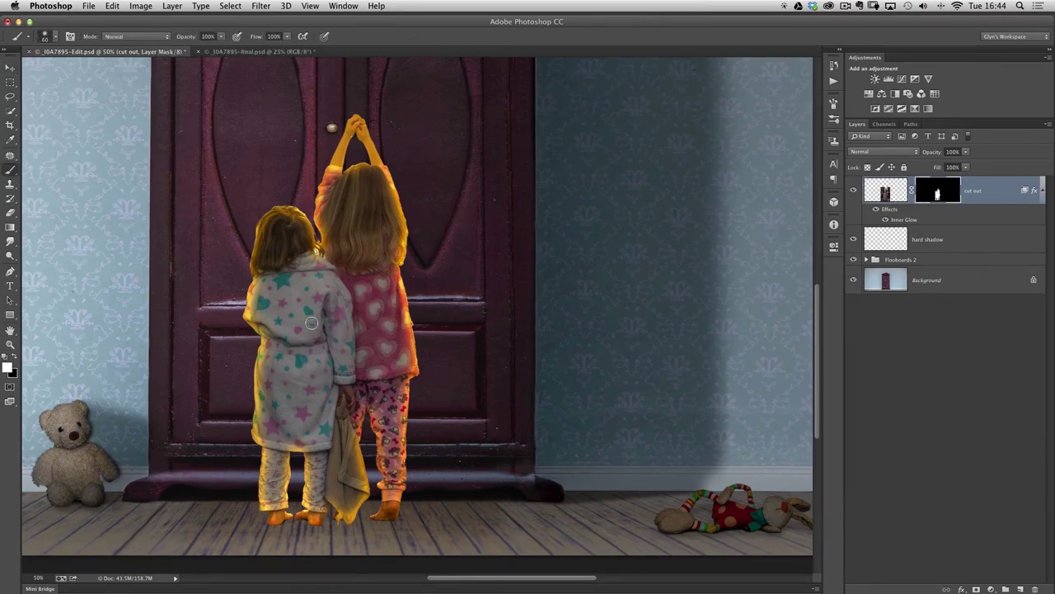
{"action": "key", "text": "x"}
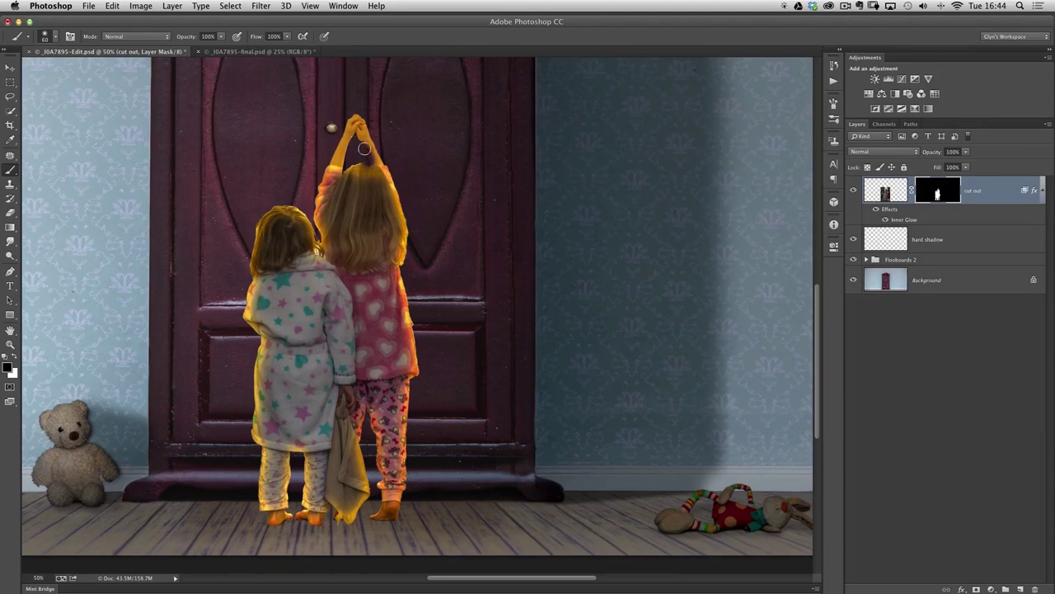
{"action": "left_click_drag", "start_coordinate": [373, 155], "coordinate": [403, 200]}
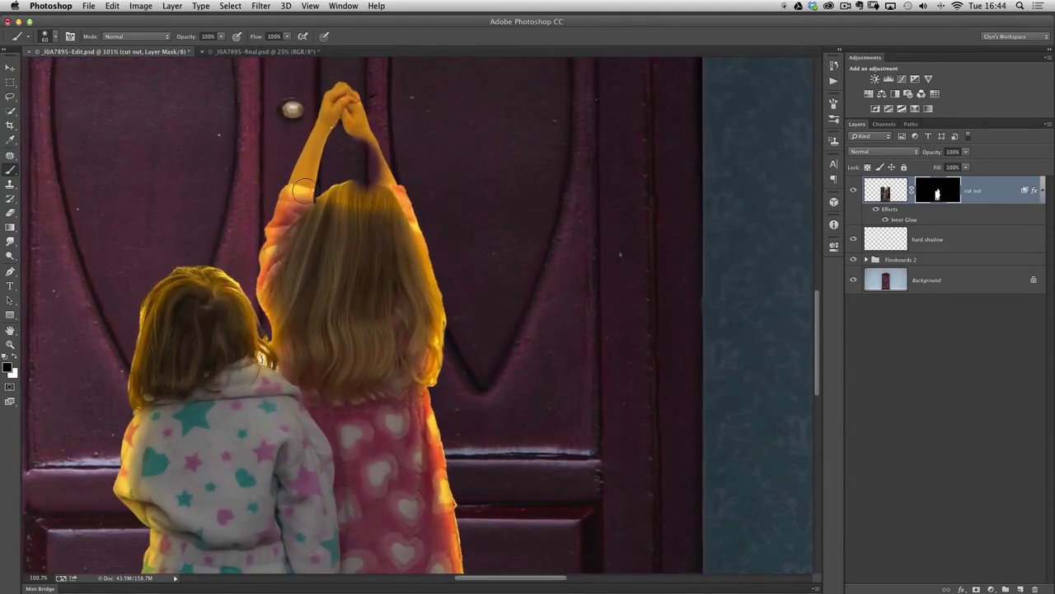
{"action": "mouse_move", "coordinate": [304, 191]}
{"action": "left_mouse_down"}
{"action": "mouse_move", "coordinate": [358, 131]}
{"action": "mouse_move", "coordinate": [381, 195]}
{"action": "mouse_move", "coordinate": [350, 146]}
{"action": "mouse_move", "coordinate": [385, 174]}
{"action": "mouse_move", "coordinate": [358, 156]}
{"action": "mouse_move", "coordinate": [370, 155]}
{"action": "mouse_move", "coordinate": [402, 215]}
{"action": "left_mouse_up"}
{"action": "left_click", "coordinate": [383, 282], "text": "alt+super"}
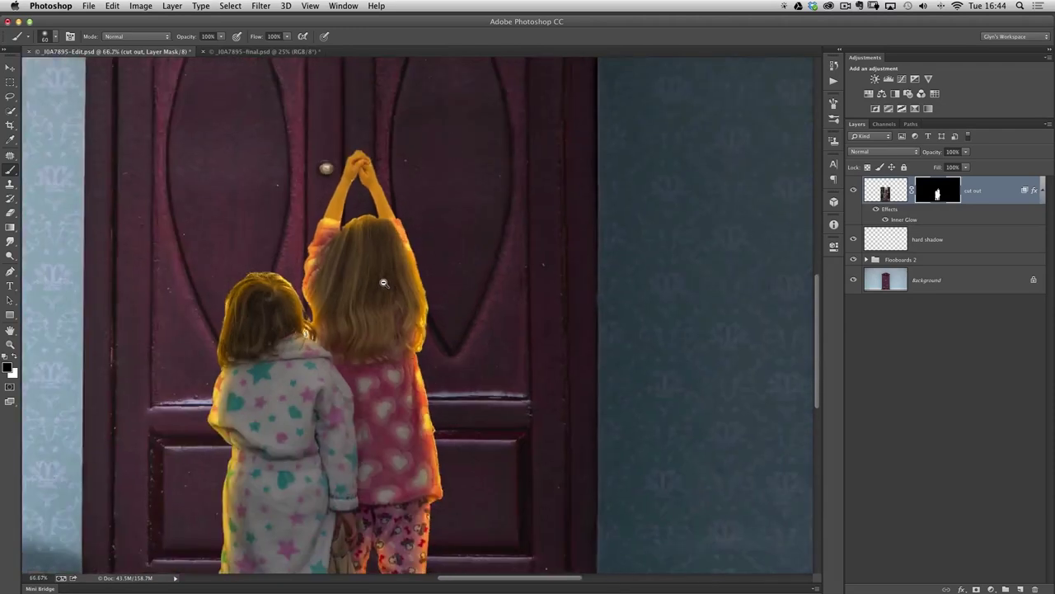
{"action": "left_click", "coordinate": [384, 282], "text": "alt+super"}
{"action": "scroll", "coordinate": [388, 297], "scroll_direction": "down", "scroll_amount": 3}
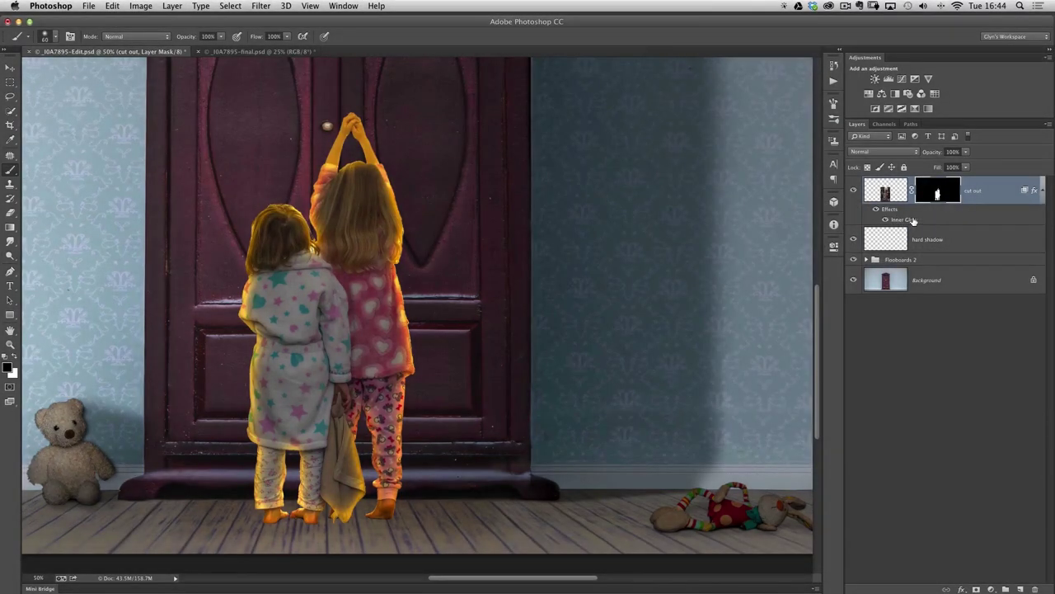
{"action": "right_click", "coordinate": [913, 220]}
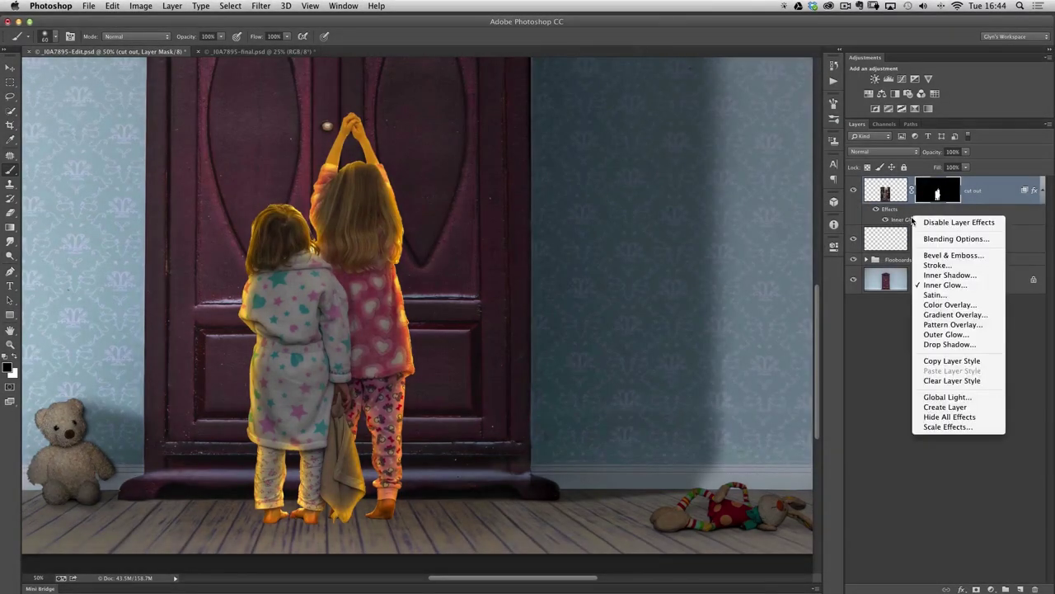
Convert the Inner Glow into its own layer, compare its visibility, and select it
{"action": "left_click", "coordinate": [946, 408]}
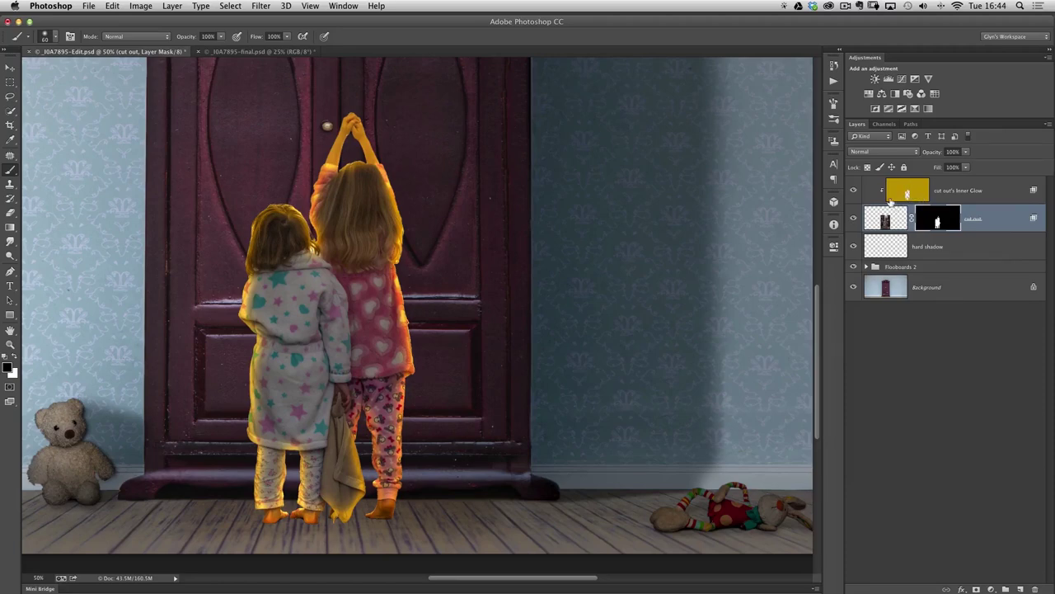
{"action": "left_click", "coordinate": [854, 191]}
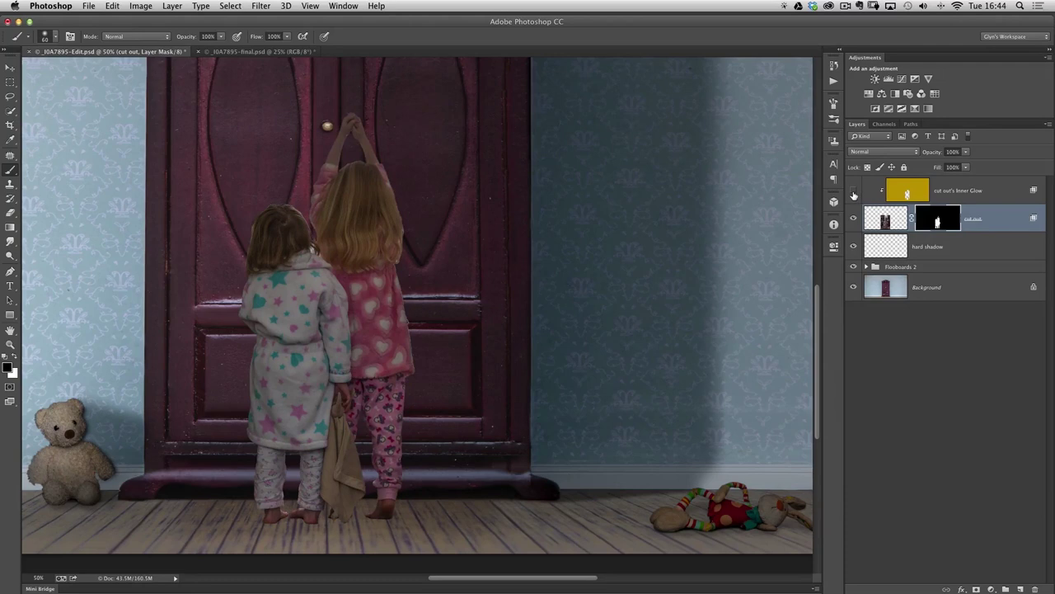
{"action": "left_click", "coordinate": [854, 191]}
{"action": "left_click", "coordinate": [853, 191]}
{"action": "left_click", "coordinate": [853, 191]}
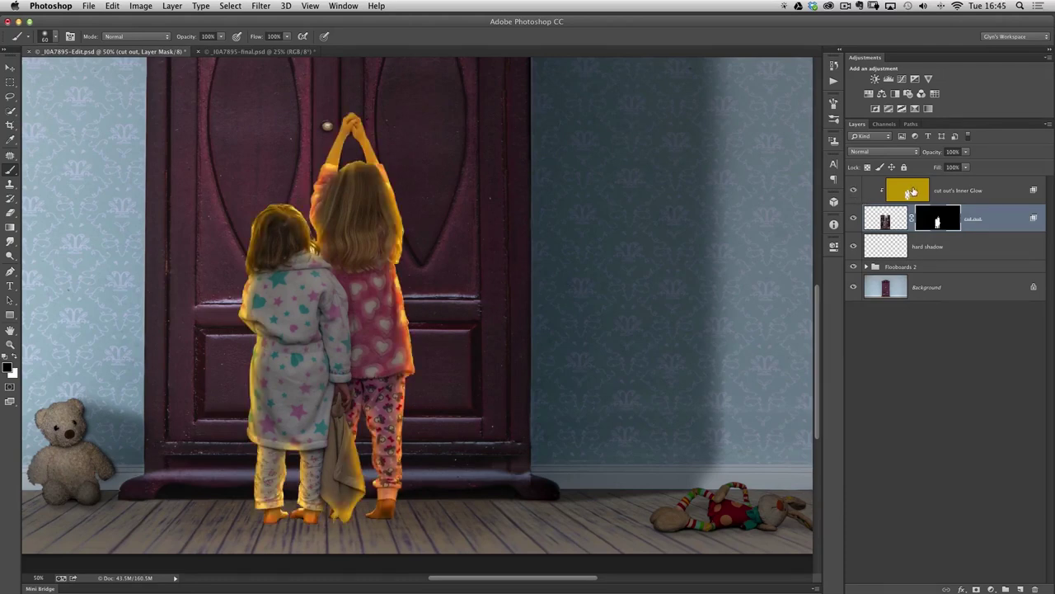
{"action": "left_click", "coordinate": [913, 192]}
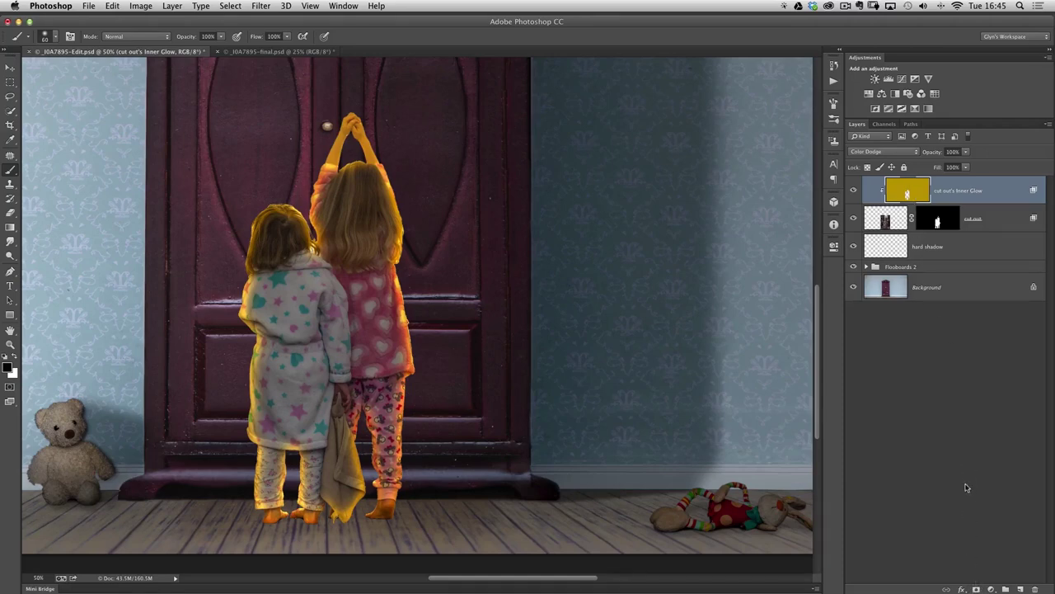
Give the cut out's Inner Glow layer a black hide-all mask, after undoing an invert attempt
{"action": "left_click", "coordinate": [977, 588]}
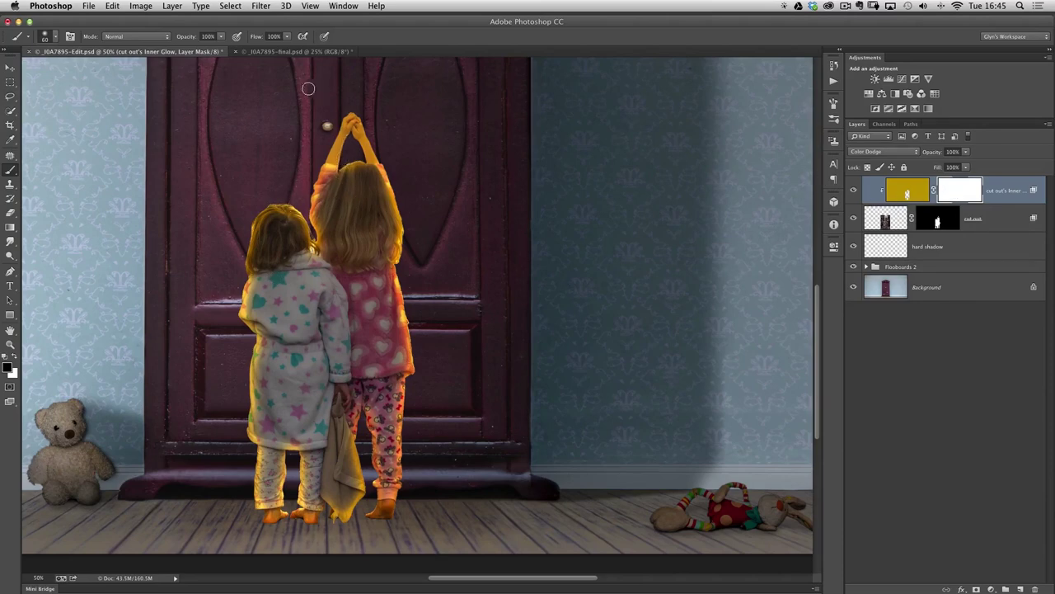
{"action": "left_click", "coordinate": [142, 7]}
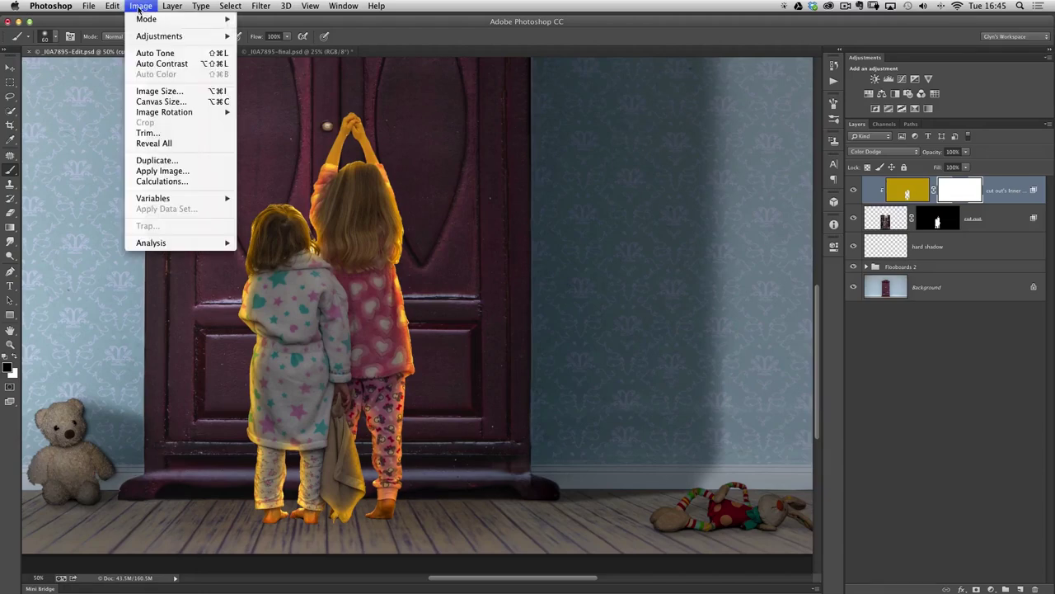
{"action": "mouse_move", "coordinate": [150, 38]}
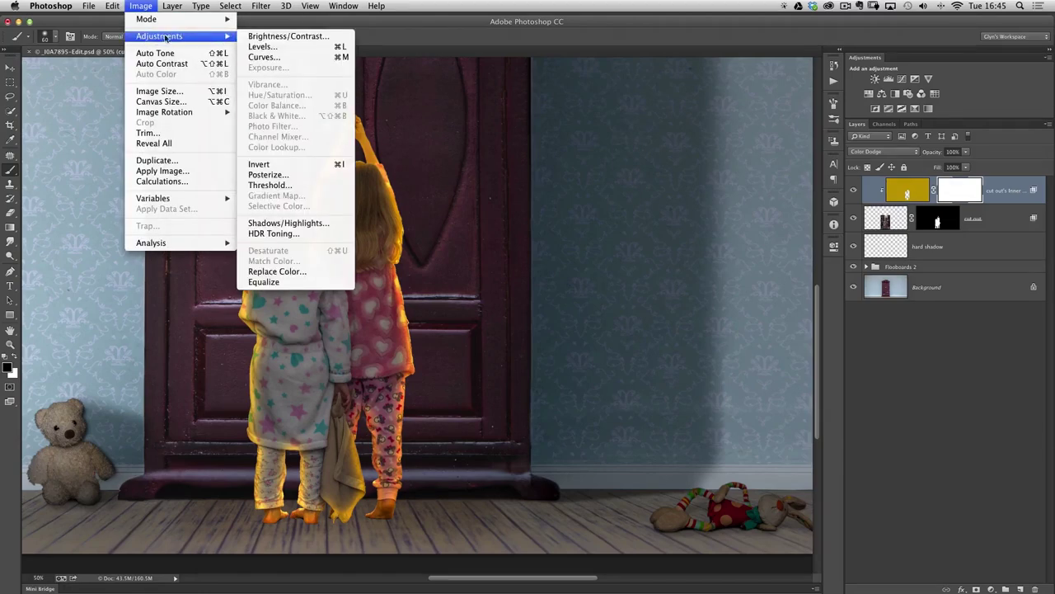
{"action": "left_click", "coordinate": [259, 164]}
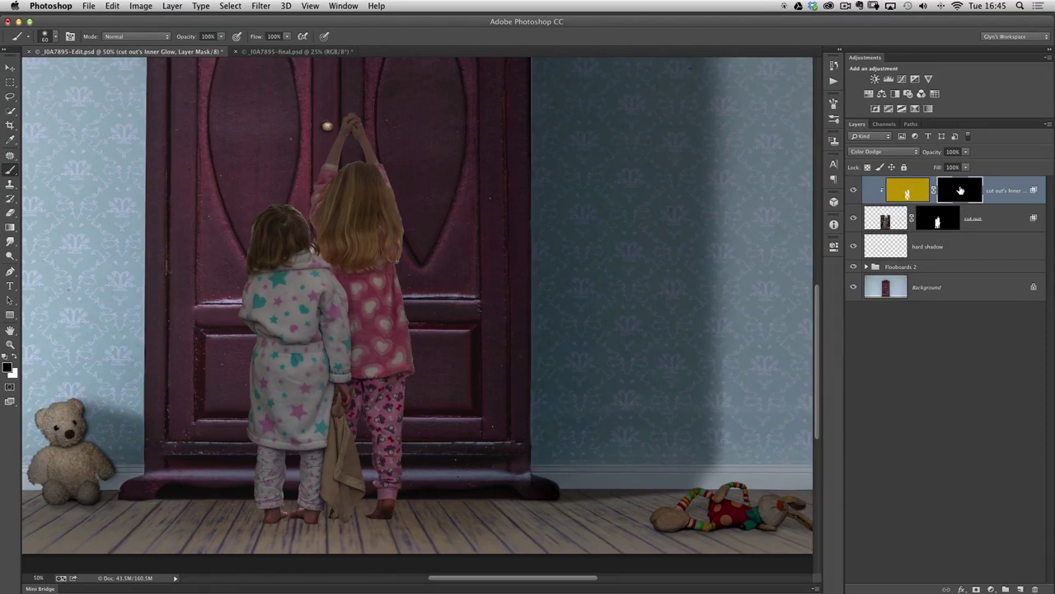
{"action": "key", "text": "super+alt+z"}
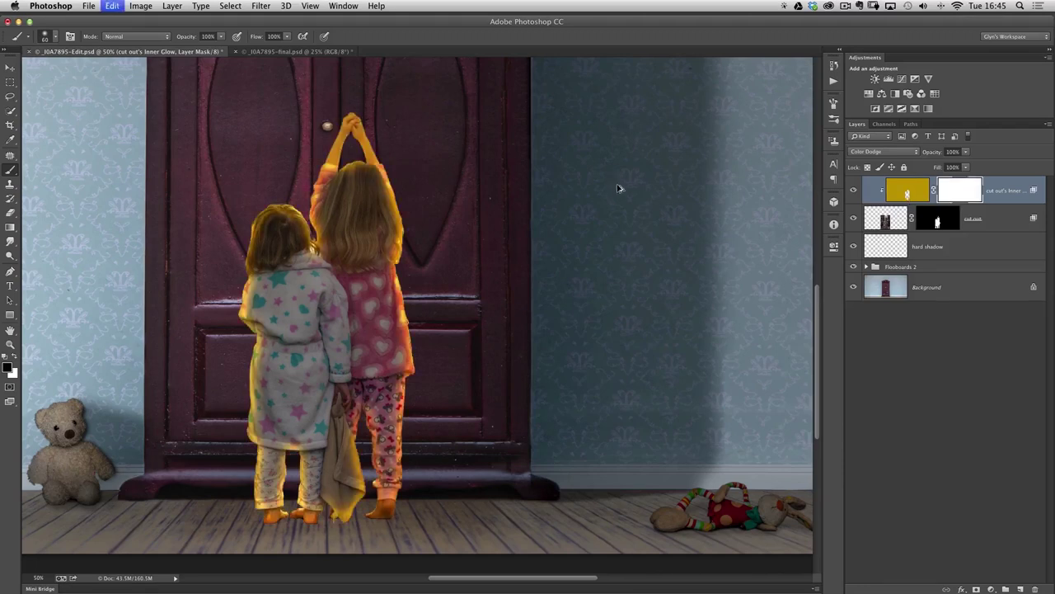
{"action": "key", "text": "super+alt+z"}
{"action": "left_click", "coordinate": [920, 191]}
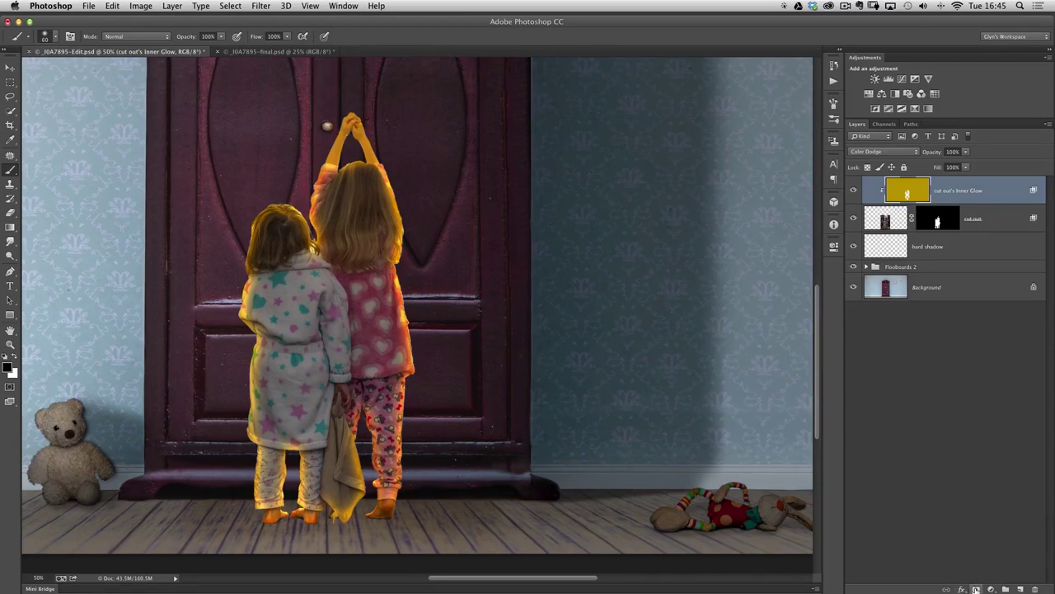
{"action": "left_click", "coordinate": [975, 588], "text": "alt"}
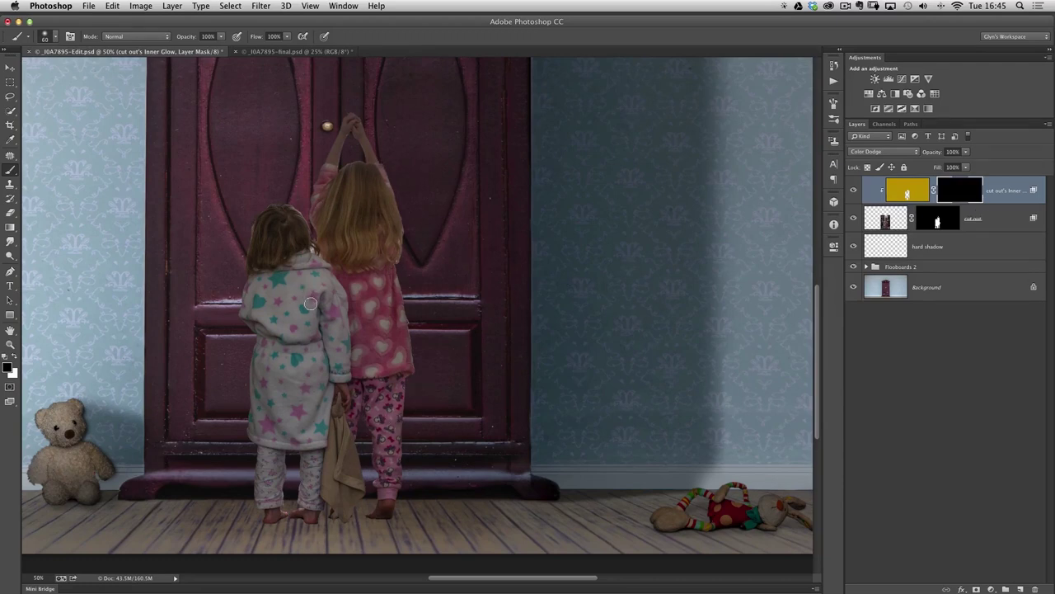
Set the brush hardness to about 2%
{"action": "left_click", "coordinate": [51, 37]}
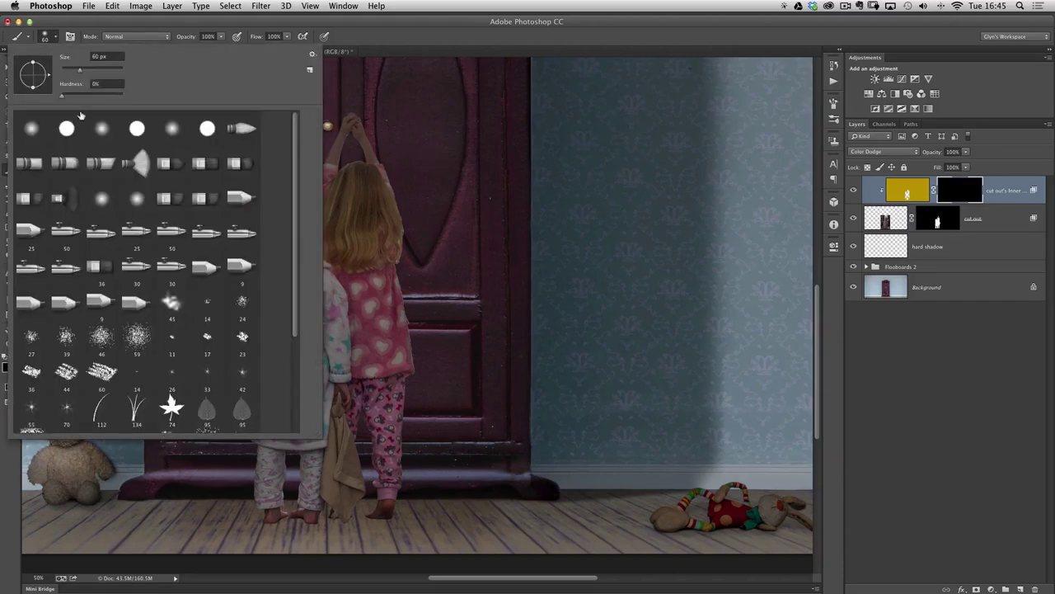
{"action": "left_click_drag", "start_coordinate": [61, 99], "coordinate": [67, 101]}
{"action": "left_click", "coordinate": [378, 33]}
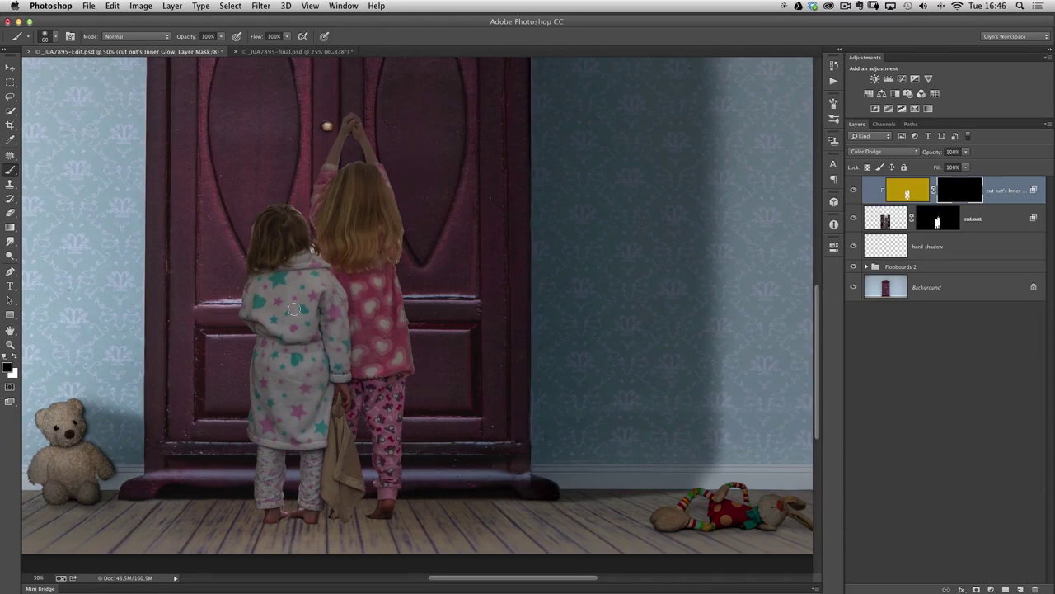
Paint white on the glow mask along the taller girl's hair with an enlarged brush
{"action": "left_click", "coordinate": [14, 358]}
{"action": "key", "text": "bracketright"}
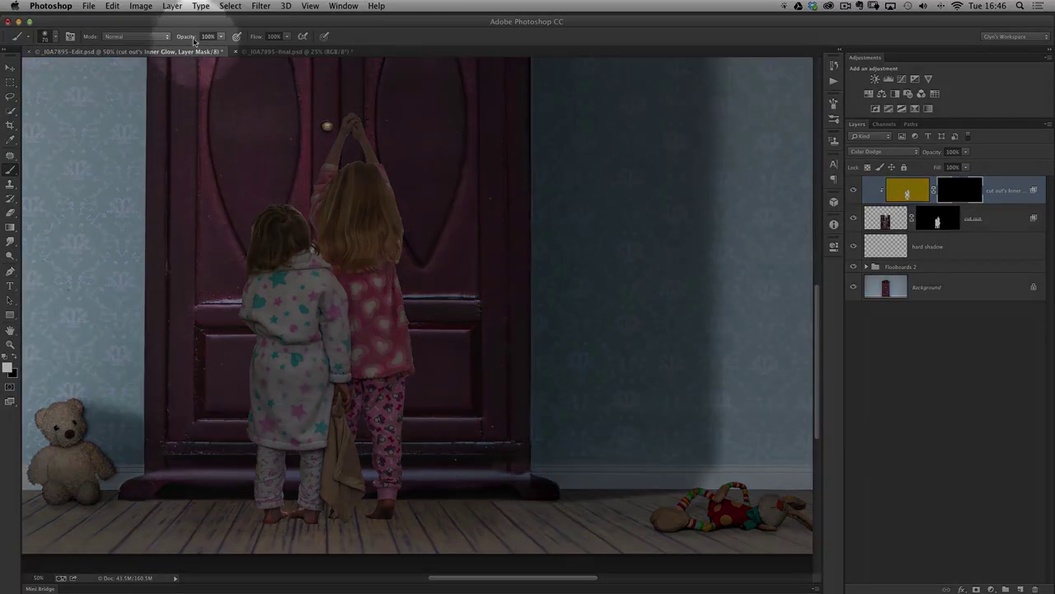
{"action": "mouse_move", "coordinate": [247, 74]}
{"action": "left_mouse_down"}
{"action": "mouse_move", "coordinate": [181, 70]}
{"action": "mouse_move", "coordinate": [304, 116]}
{"action": "left_mouse_up"}
{"action": "key", "text": "bracketright"}
{"action": "key", "text": "bracketright"}
{"action": "key", "text": "bracketright"}
{"action": "key", "text": "bracketright"}
{"action": "mouse_move", "coordinate": [400, 180]}
{"action": "left_mouse_down"}
{"action": "mouse_move", "coordinate": [430, 258]}
{"action": "mouse_move", "coordinate": [418, 217]}
{"action": "mouse_move", "coordinate": [432, 302]}
{"action": "mouse_move", "coordinate": [418, 231]}
{"action": "mouse_move", "coordinate": [425, 283]}
{"action": "mouse_move", "coordinate": [412, 249]}
{"action": "mouse_move", "coordinate": [426, 313]}
{"action": "mouse_move", "coordinate": [410, 270]}
{"action": "mouse_move", "coordinate": [431, 359]}
{"action": "mouse_move", "coordinate": [420, 306]}
{"action": "mouse_move", "coordinate": [411, 308]}
{"action": "mouse_move", "coordinate": [431, 376]}
{"action": "left_mouse_up"}
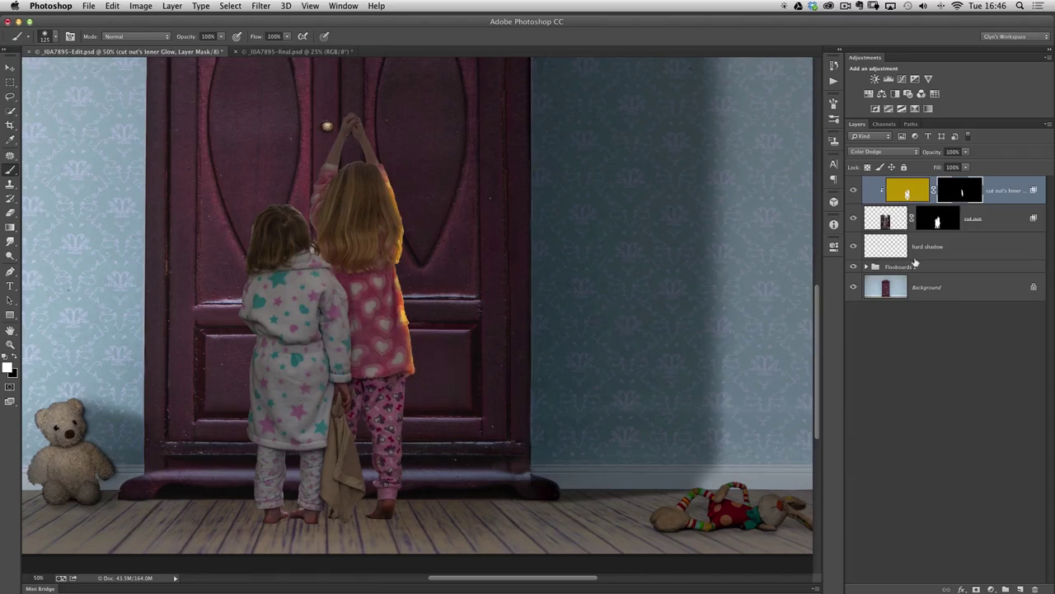
Inspect the cut-out layer's mask on its own, then target the Inner Glow layer's mask
{"action": "left_click", "coordinate": [936, 221]}
{"action": "left_click", "coordinate": [937, 221], "text": "alt"}
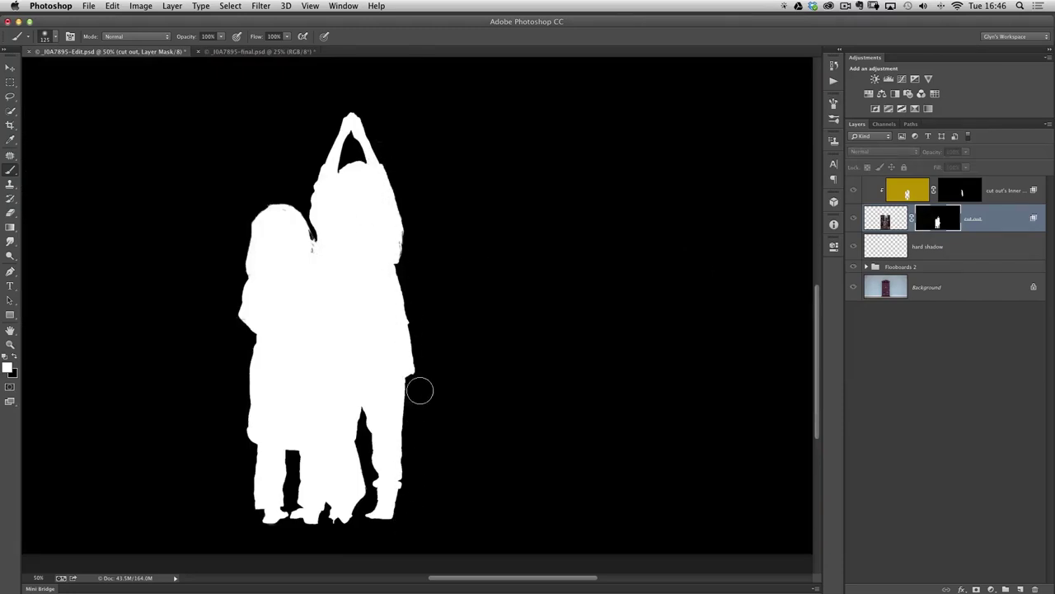
{"action": "left_click", "coordinate": [927, 221], "text": "alt"}
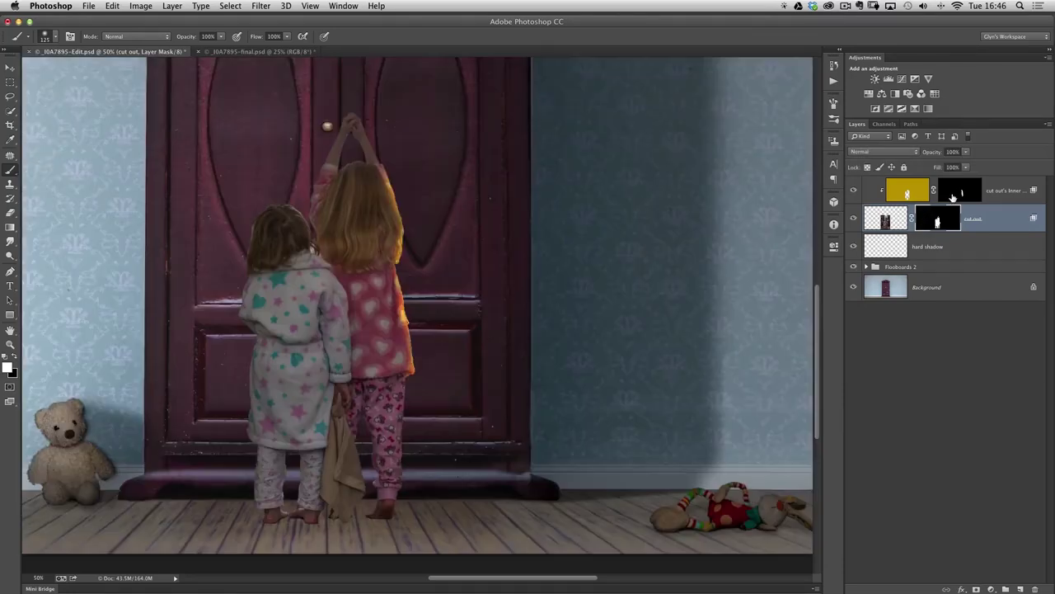
{"action": "left_click", "coordinate": [953, 194]}
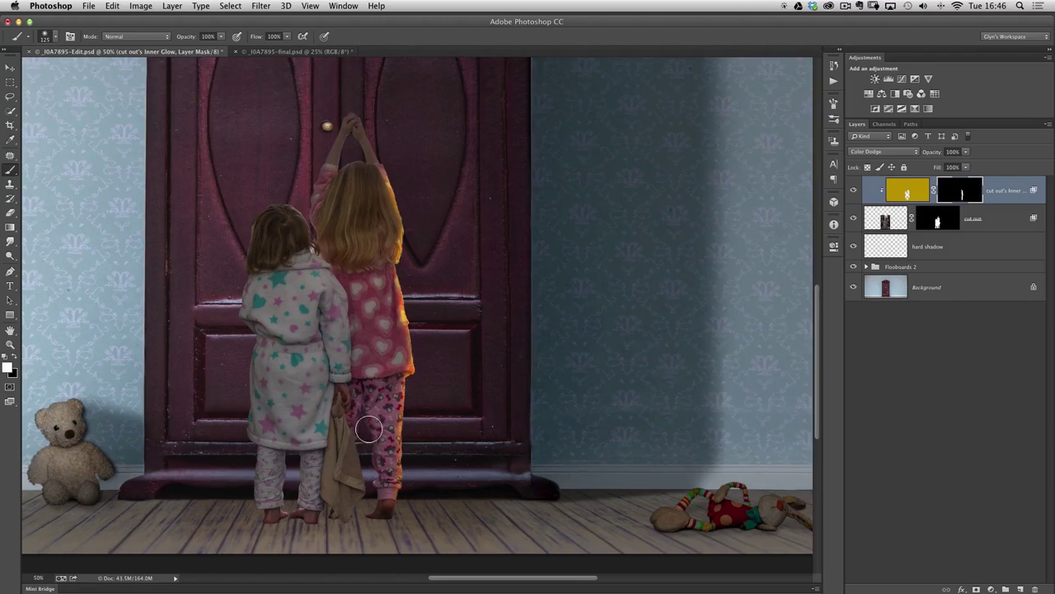
Paint white rim light down the pink pyjama legs and the robe's left edge
{"action": "key", "text": "bracketleft"}
{"action": "key", "text": "bracketleft"}
{"action": "key", "text": "bracketleft"}
{"action": "key", "text": "bracketleft"}
{"action": "key", "text": "bracketleft"}
{"action": "left_click_drag", "start_coordinate": [364, 420], "coordinate": [373, 506]}
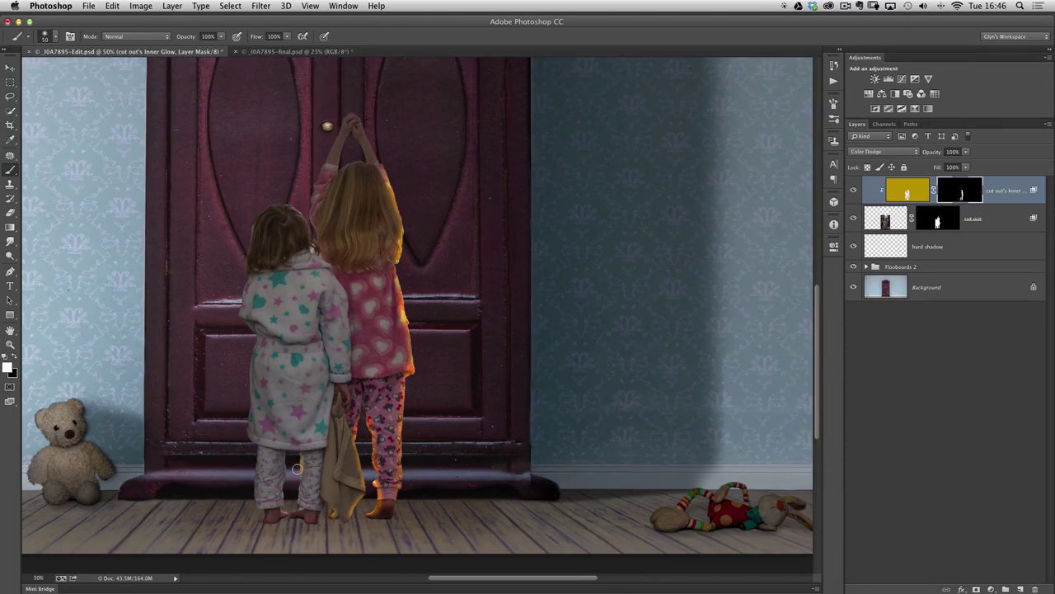
{"action": "left_click_drag", "start_coordinate": [297, 468], "coordinate": [298, 507]}
{"action": "left_click_drag", "start_coordinate": [287, 455], "coordinate": [287, 490]}
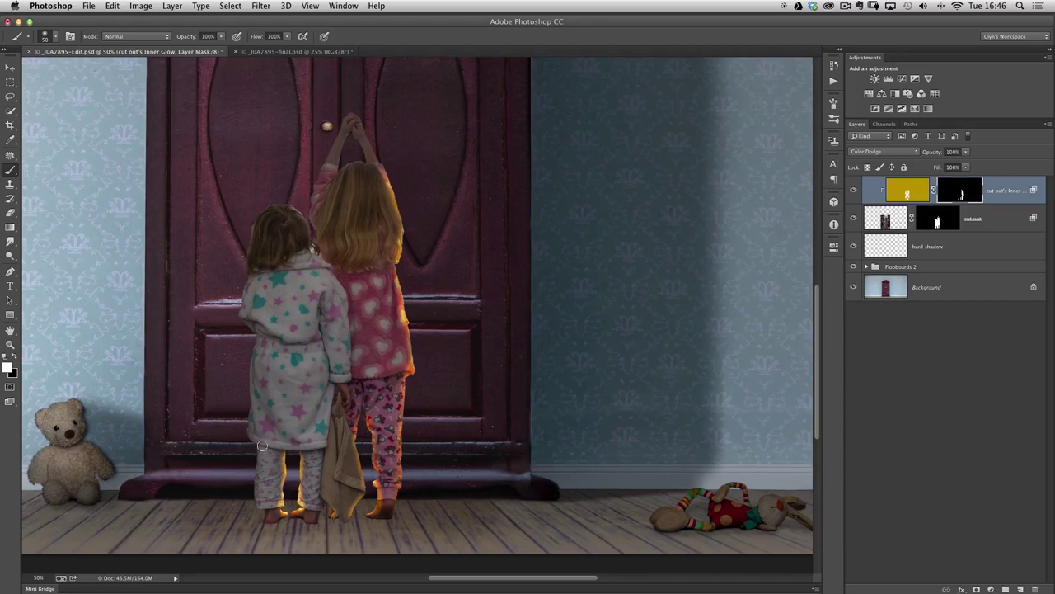
{"action": "left_click_drag", "start_coordinate": [259, 446], "coordinate": [256, 508]}
{"action": "key", "text": "bracketright"}
{"action": "left_click_drag", "start_coordinate": [238, 378], "coordinate": [243, 446]}
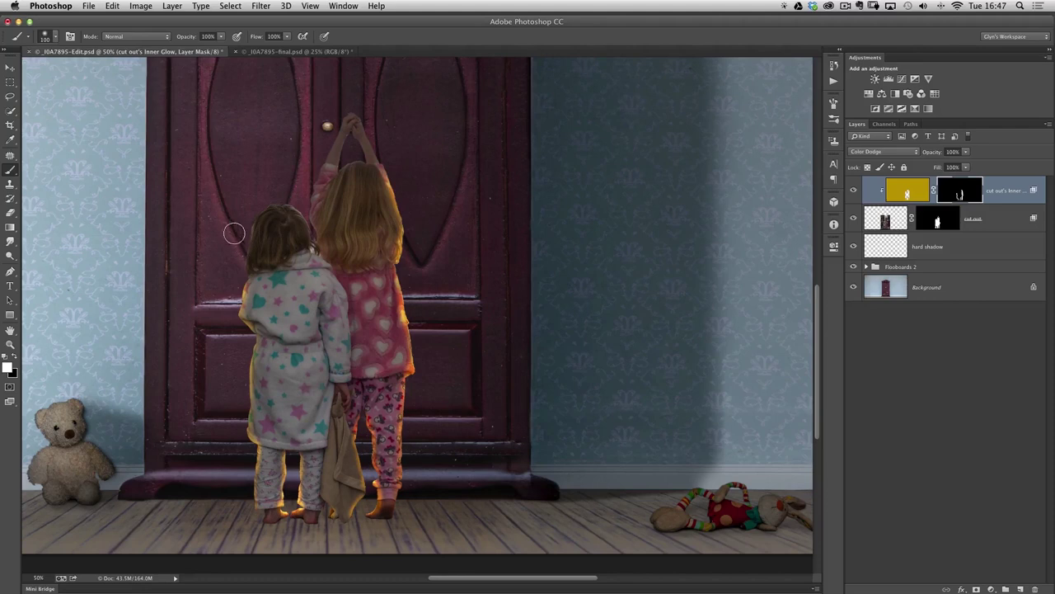
Add rim light along the hair's left edge, then paint black to tone down the taller girl's arm
{"action": "mouse_move", "coordinate": [248, 229]}
{"action": "left_mouse_down"}
{"action": "mouse_move", "coordinate": [241, 274]}
{"action": "mouse_move", "coordinate": [239, 221]}
{"action": "mouse_move", "coordinate": [259, 197]}
{"action": "mouse_move", "coordinate": [283, 192]}
{"action": "mouse_move", "coordinate": [300, 205]}
{"action": "mouse_move", "coordinate": [314, 248]}
{"action": "mouse_move", "coordinate": [314, 183]}
{"action": "mouse_move", "coordinate": [321, 196]}
{"action": "left_mouse_up"}
{"action": "key", "text": "bracketleft"}
{"action": "key", "text": "bracketleft"}
{"action": "key", "text": "bracketleft"}
{"action": "key", "text": "bracketleft"}
{"action": "key", "text": "bracketleft"}
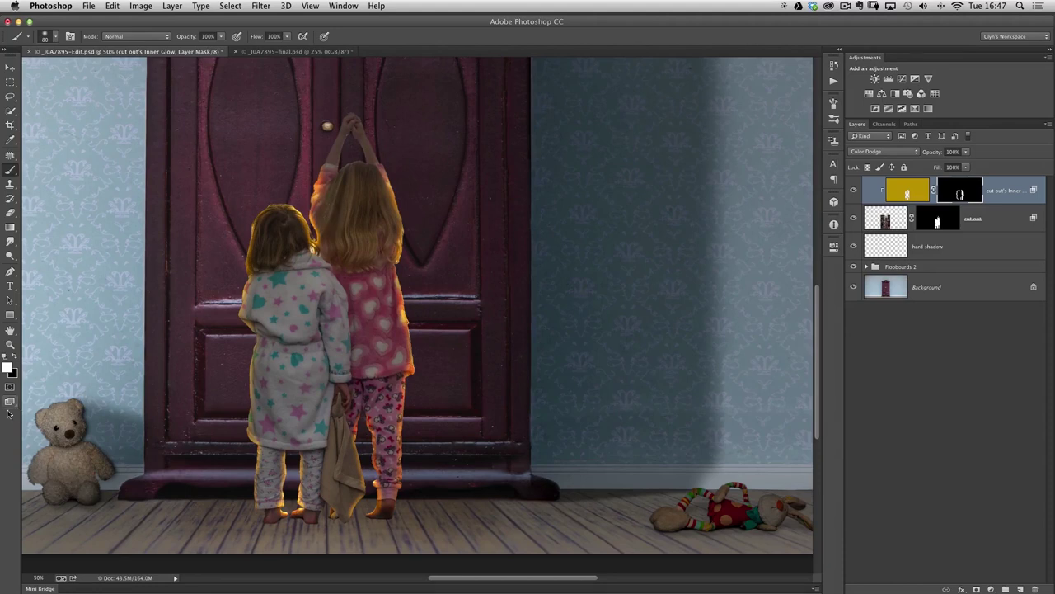
{"action": "key", "text": "x"}
{"action": "mouse_move", "coordinate": [317, 171]}
{"action": "left_mouse_down"}
{"action": "mouse_move", "coordinate": [332, 188]}
{"action": "mouse_move", "coordinate": [329, 240]}
{"action": "left_mouse_up"}
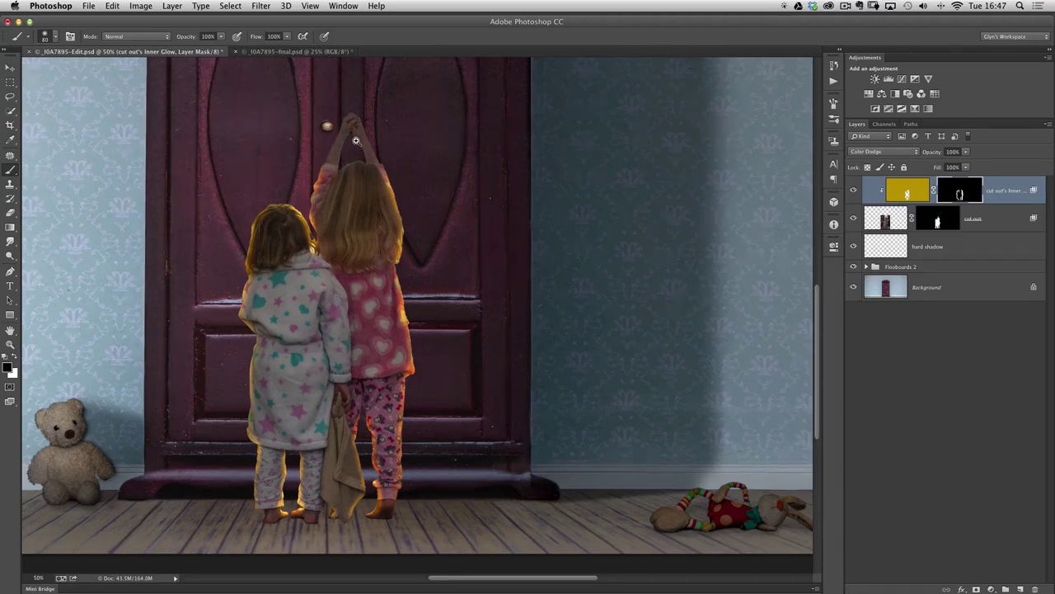
Paint glow onto the clasped hands and the raised arm's right edge, undoing the doorknob stroke
{"action": "scroll", "coordinate": [359, 146], "scroll_direction": "up", "scroll_amount": 2}
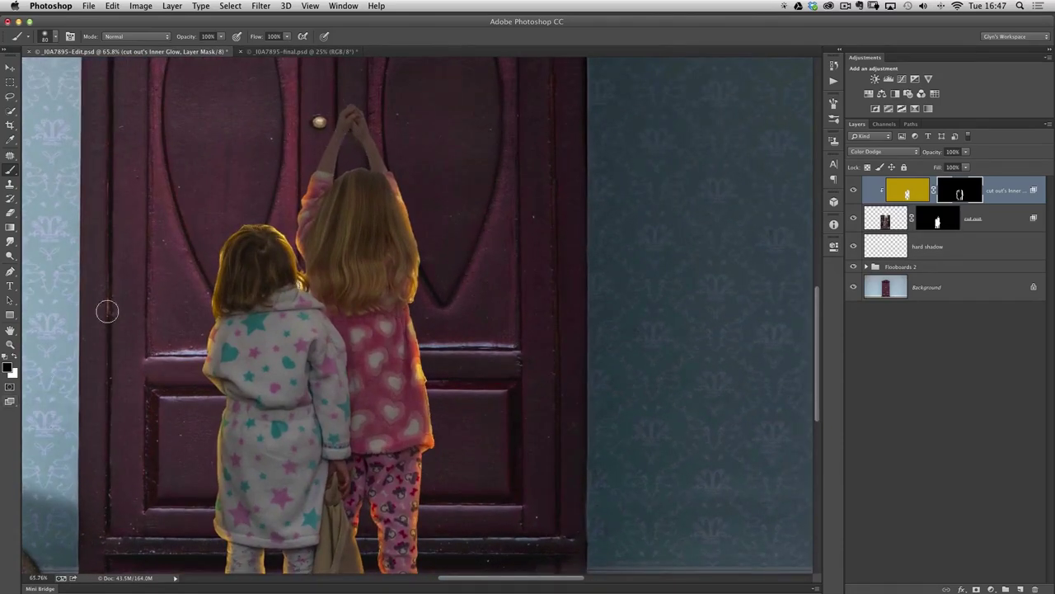
{"action": "key", "text": "x"}
{"action": "left_click_drag", "start_coordinate": [325, 122], "coordinate": [320, 124]}
{"action": "key", "text": "super+z"}
{"action": "key", "text": "super+z"}
{"action": "key", "text": "super+z"}
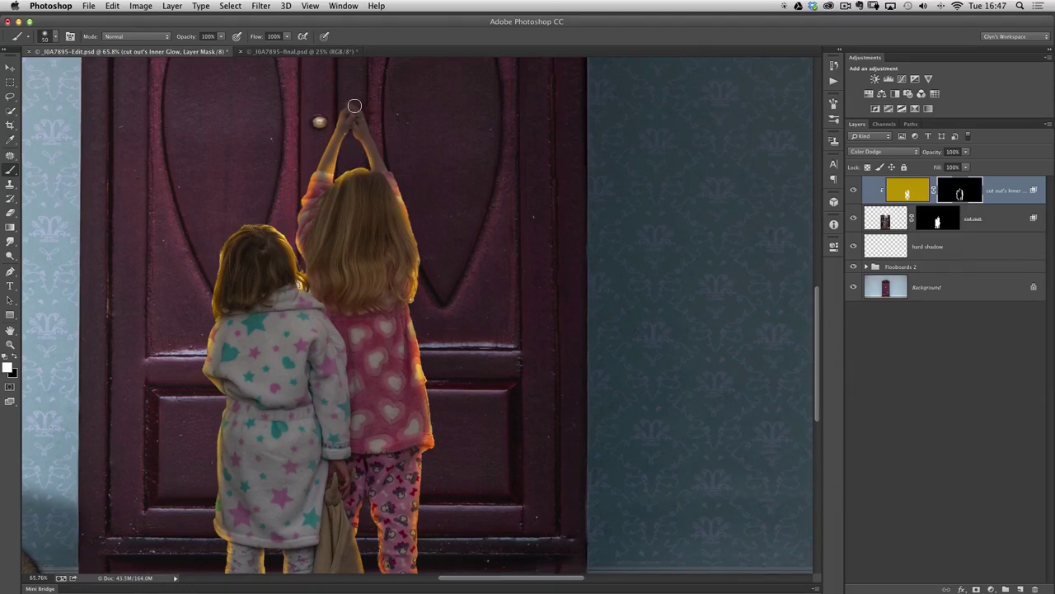
{"action": "mouse_move", "coordinate": [351, 108]}
{"action": "left_mouse_down"}
{"action": "mouse_move", "coordinate": [344, 122]}
{"action": "mouse_move", "coordinate": [373, 138]}
{"action": "mouse_move", "coordinate": [384, 165]}
{"action": "mouse_move", "coordinate": [363, 146]}
{"action": "left_mouse_up"}
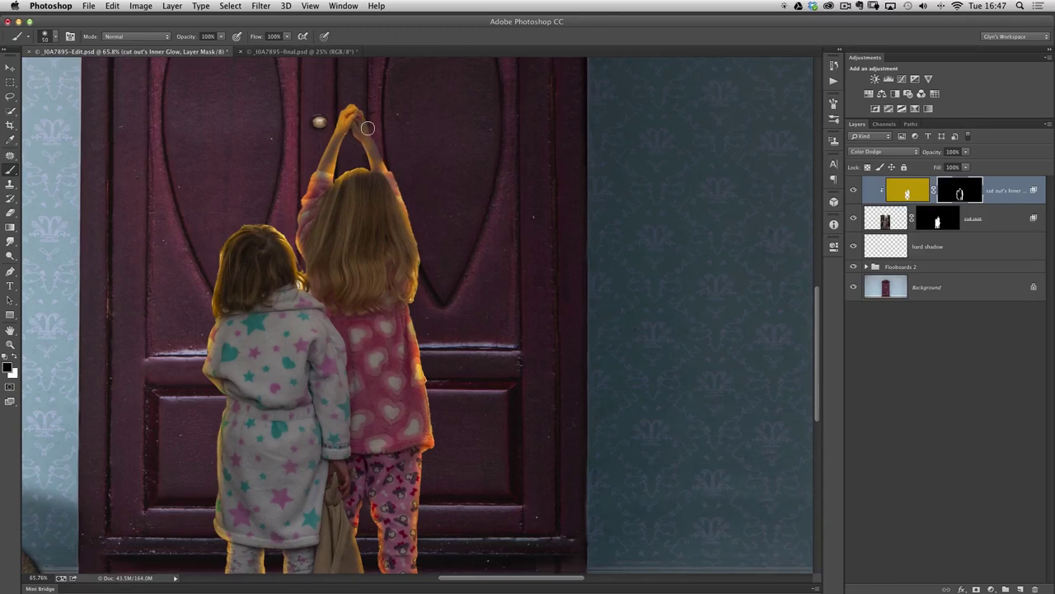
{"action": "key", "text": "x"}
{"action": "mouse_move", "coordinate": [340, 105]}
{"action": "left_mouse_down"}
{"action": "mouse_move", "coordinate": [390, 162]}
{"action": "mouse_move", "coordinate": [354, 138]}
{"action": "mouse_move", "coordinate": [358, 150]}
{"action": "mouse_move", "coordinate": [352, 134]}
{"action": "mouse_move", "coordinate": [350, 180]}
{"action": "left_mouse_up"}
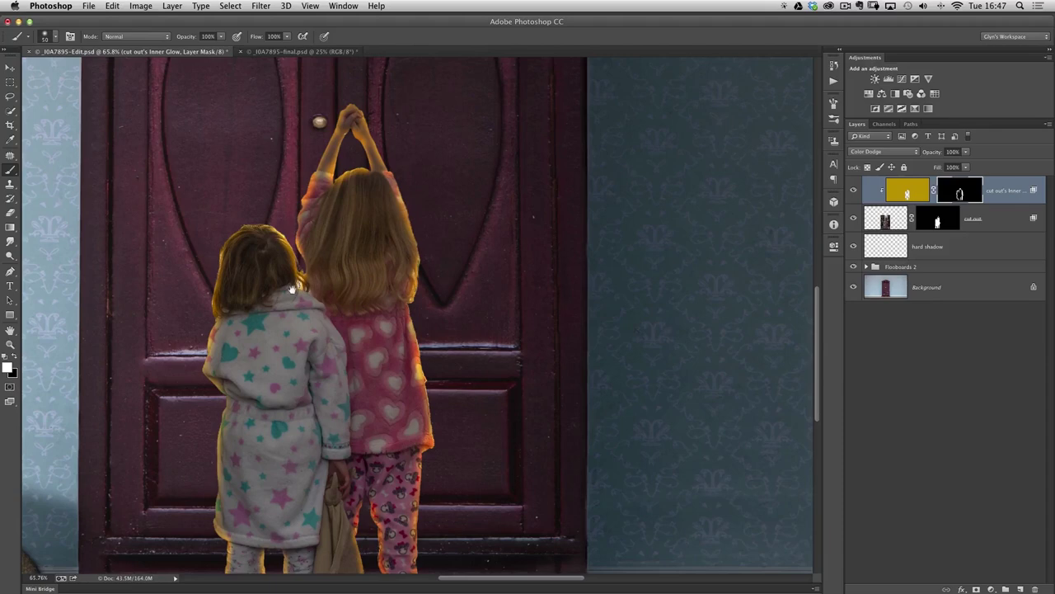
{"action": "key", "text": "super+0"}
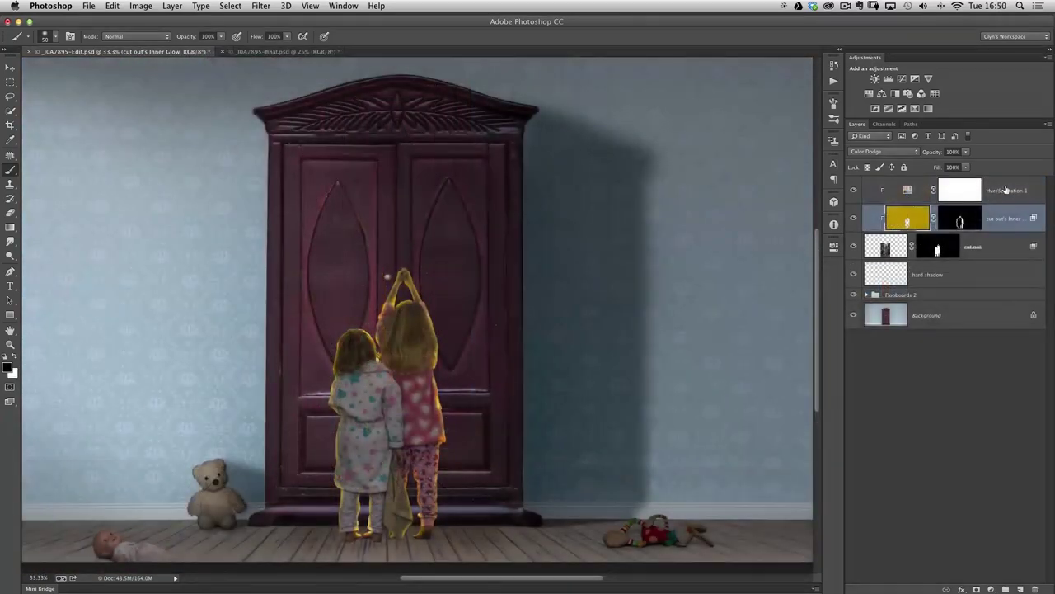
Select Hue/Saturation 1 and compare the edit with final.psd before returning to Edit.psd
{"action": "left_click", "coordinate": [1005, 192]}
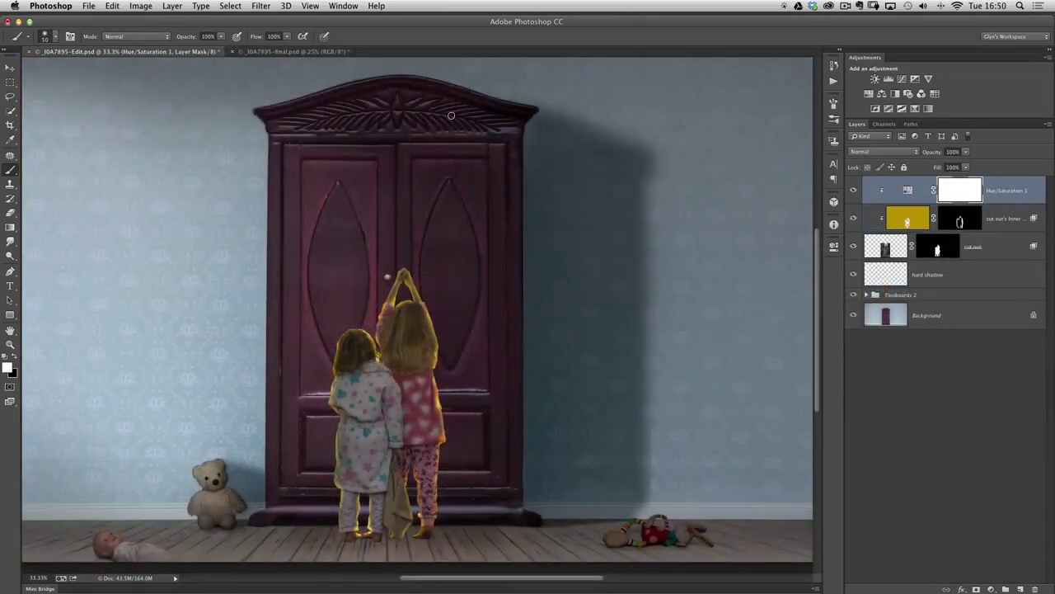
{"action": "left_click", "coordinate": [293, 52]}
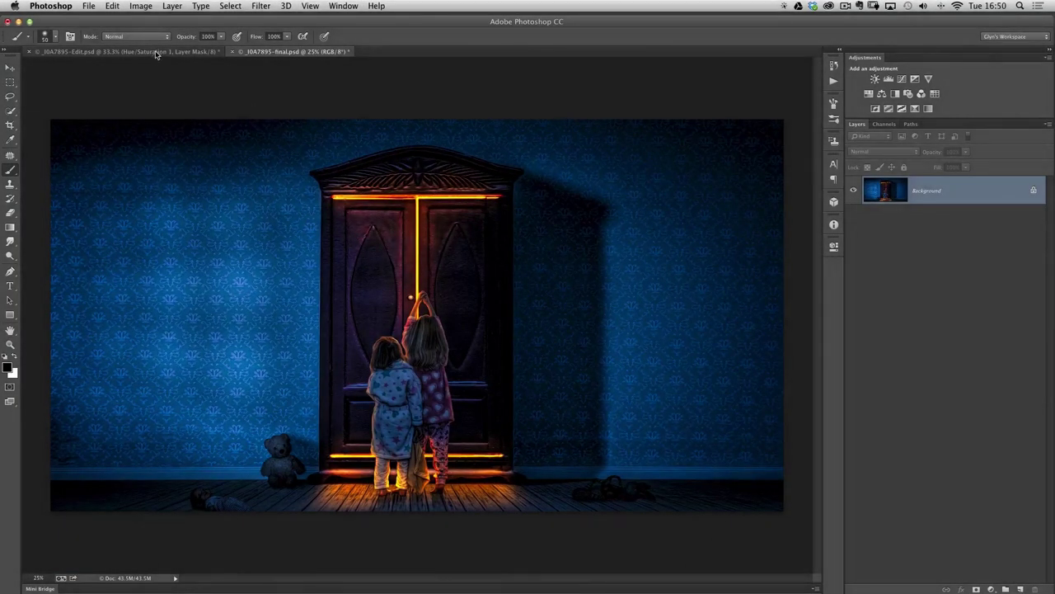
{"action": "left_click", "coordinate": [156, 52]}
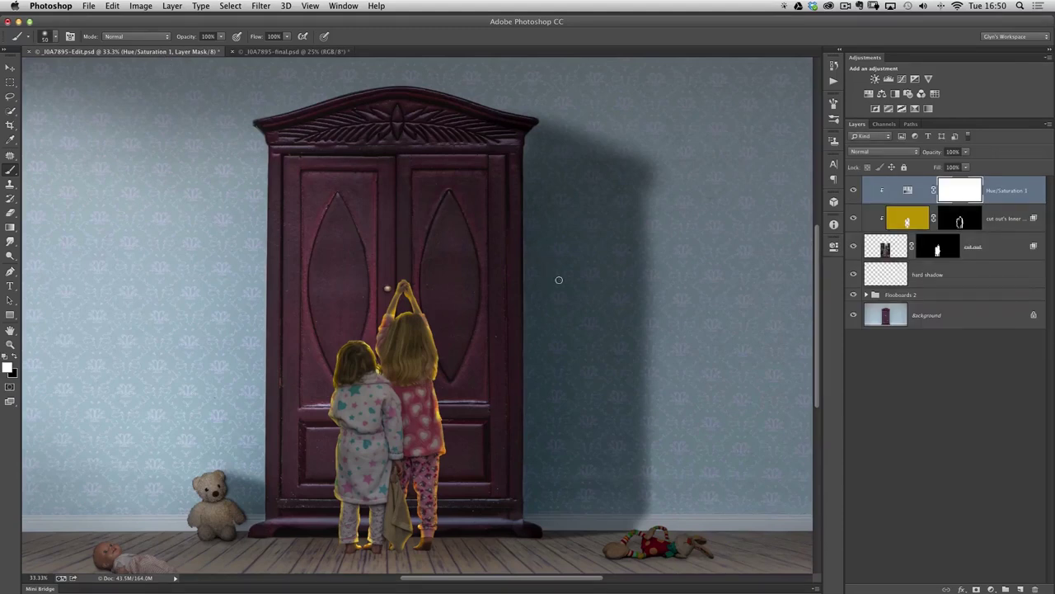
Add a new empty layer and set the foreground colour to gold-orange
{"action": "left_click", "coordinate": [1021, 589]}
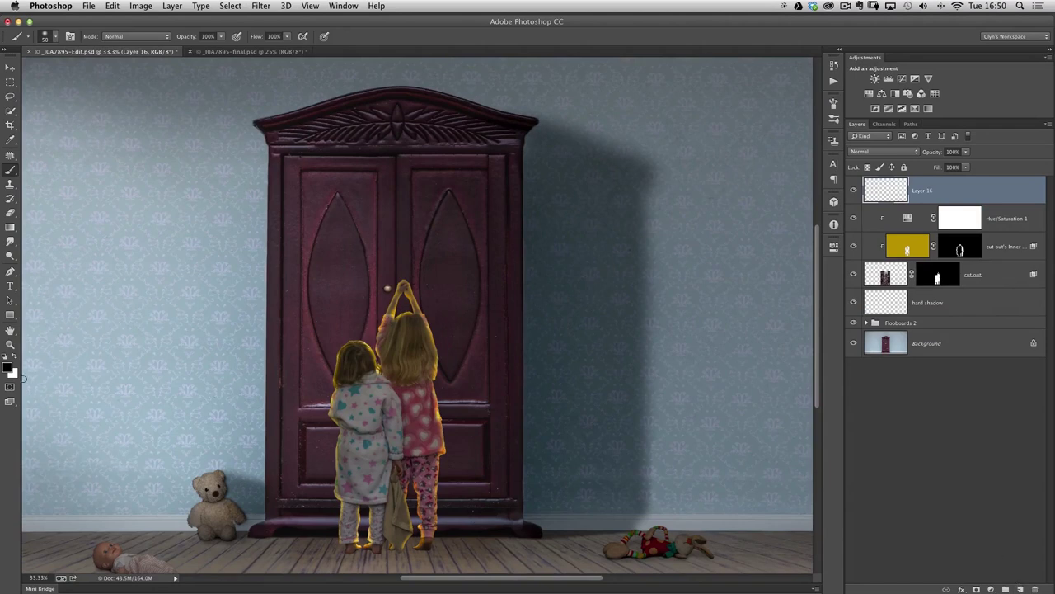
{"action": "left_click", "coordinate": [9, 369]}
{"action": "left_click", "coordinate": [607, 300]}
{"action": "left_click_drag", "start_coordinate": [606, 297], "coordinate": [599, 229]}
{"action": "left_click_drag", "start_coordinate": [606, 287], "coordinate": [606, 288]}
{"action": "left_click", "coordinate": [714, 159]}
Draw a straight gold line down the door gap in Color Dodge, duplicate it, and view final.psd
{"action": "left_click", "coordinate": [396, 285], "text": "shift"}
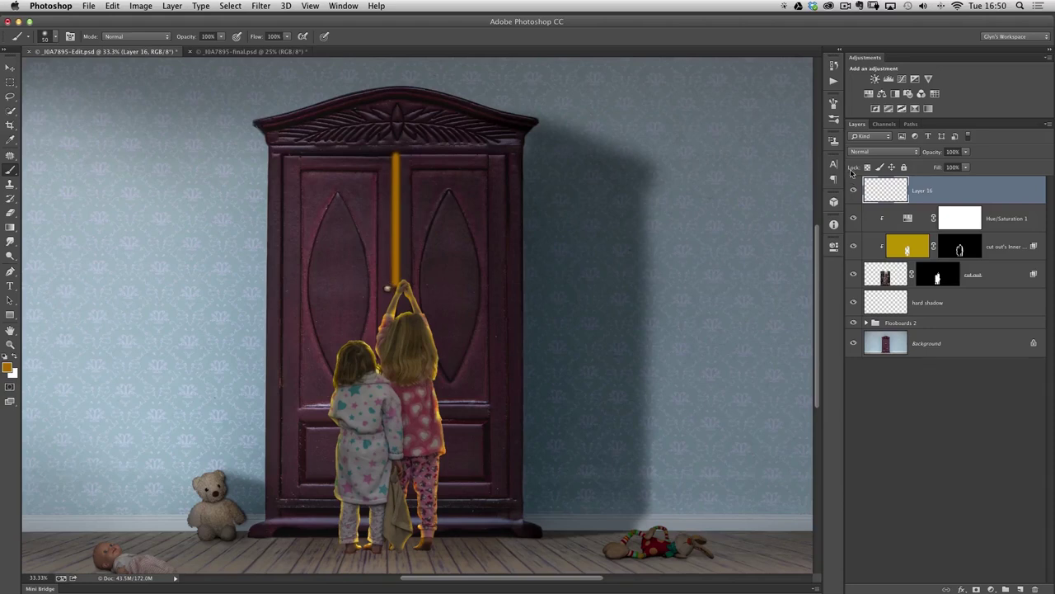
{"action": "left_click", "coordinate": [870, 153]}
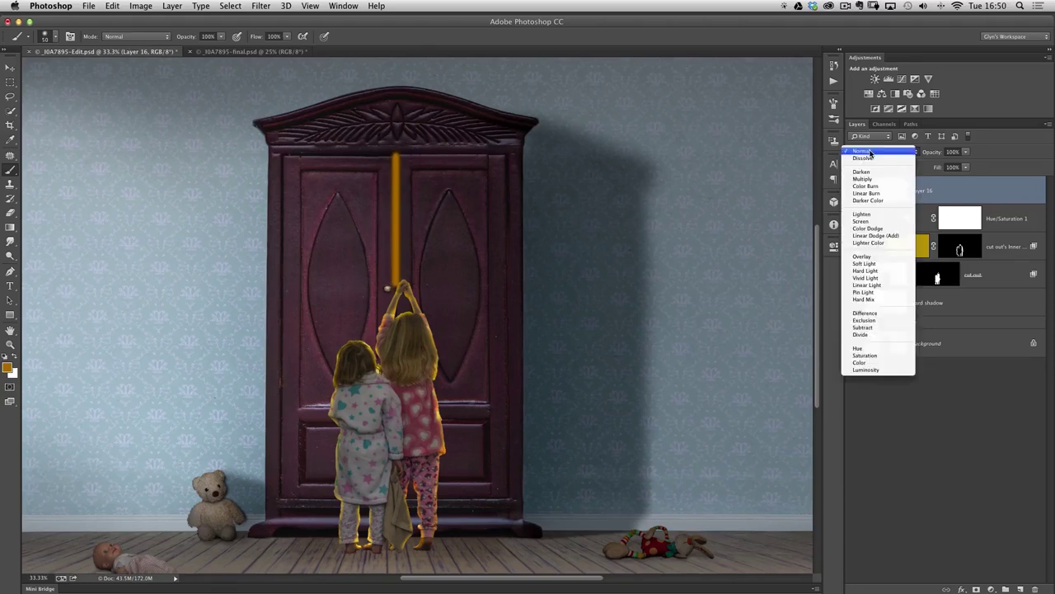
{"action": "left_click", "coordinate": [877, 228]}
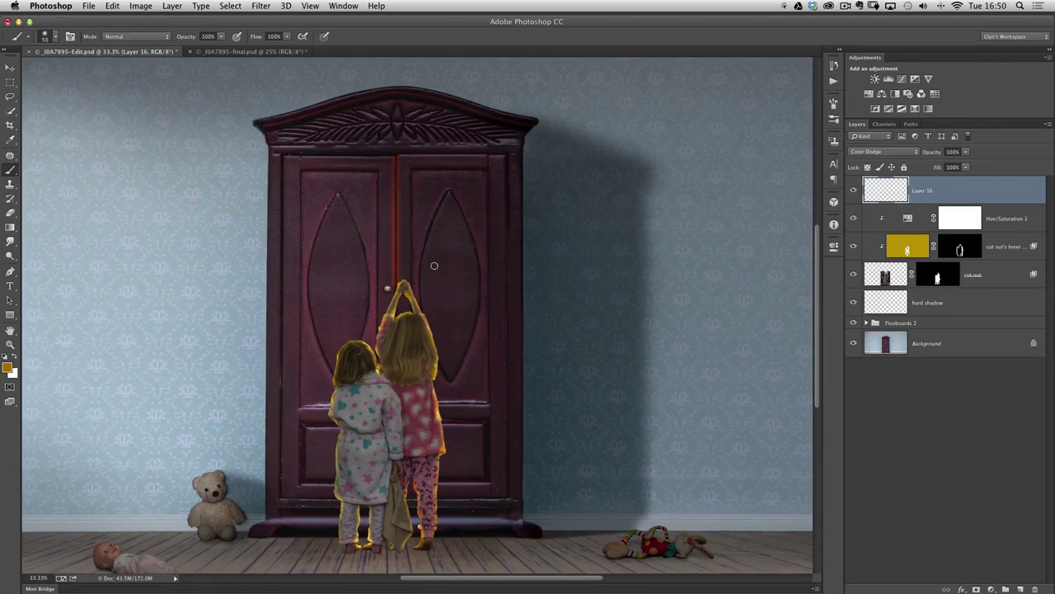
{"action": "key", "text": "super+alt+g"}
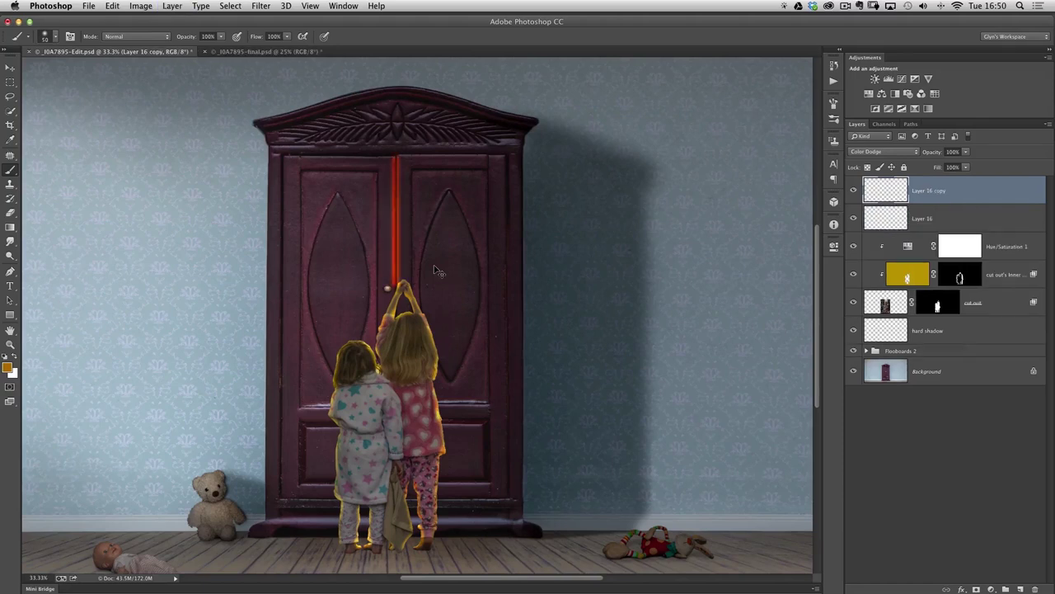
{"action": "key", "text": "super+j"}
{"action": "key", "text": "super+j"}
{"action": "key", "text": "super+j"}
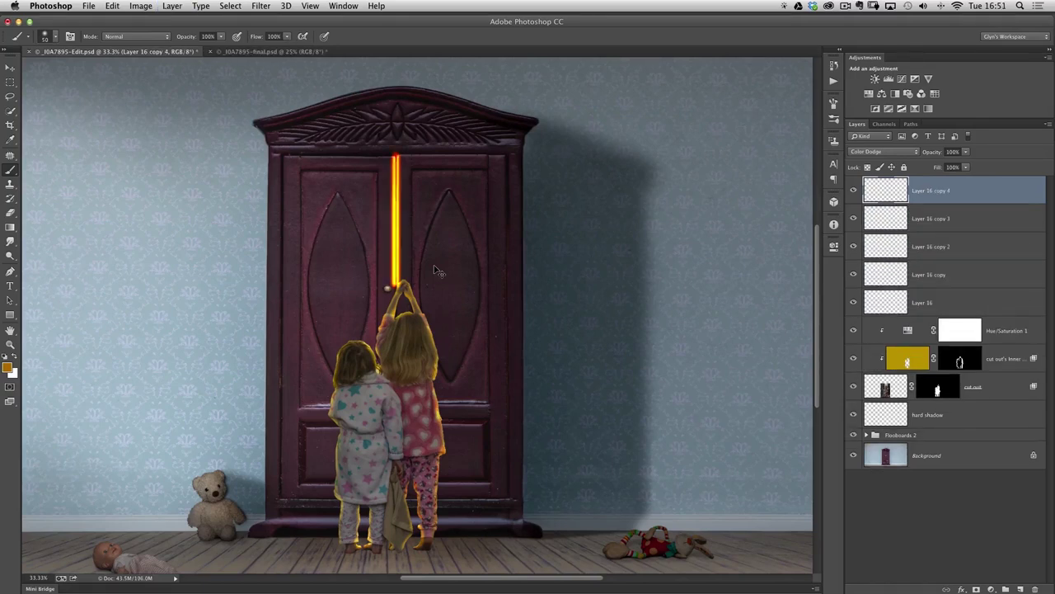
{"action": "left_click", "coordinate": [244, 51]}
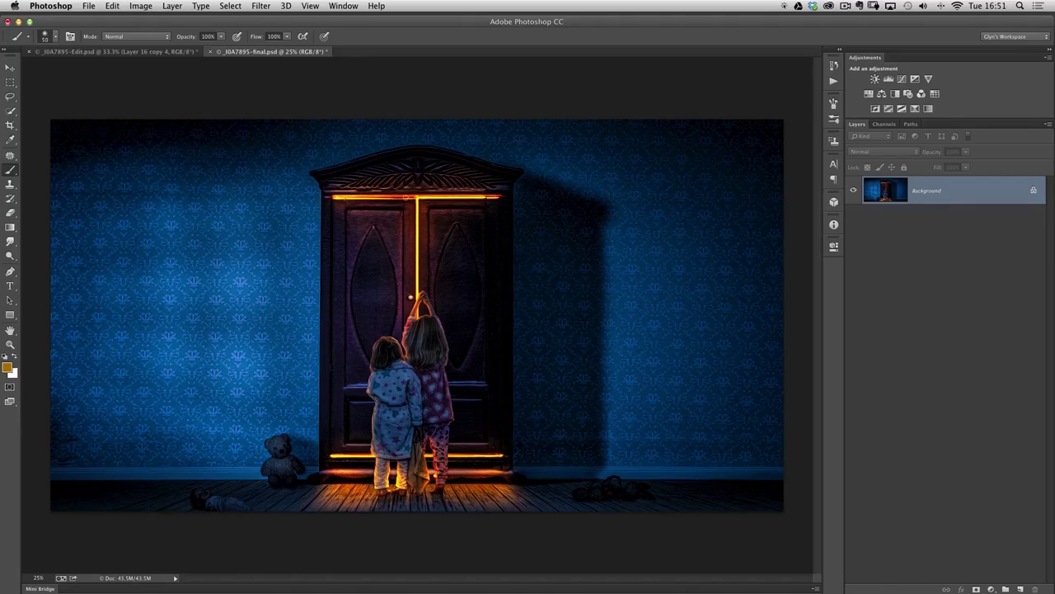
Switch back to the _I0A7895-Edit.psd document
{"action": "left_click", "coordinate": [137, 52]}
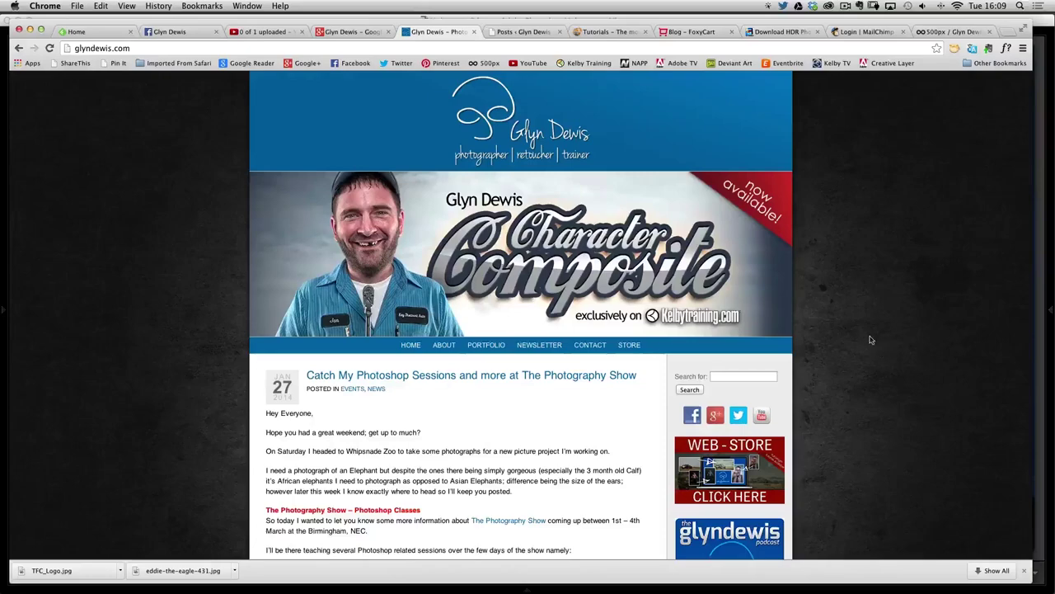
Open the WEB-STORE page and browse its tutorials down to Supercar Retouching
{"action": "scroll", "coordinate": [869, 339], "scroll_direction": "down", "scroll_amount": 4}
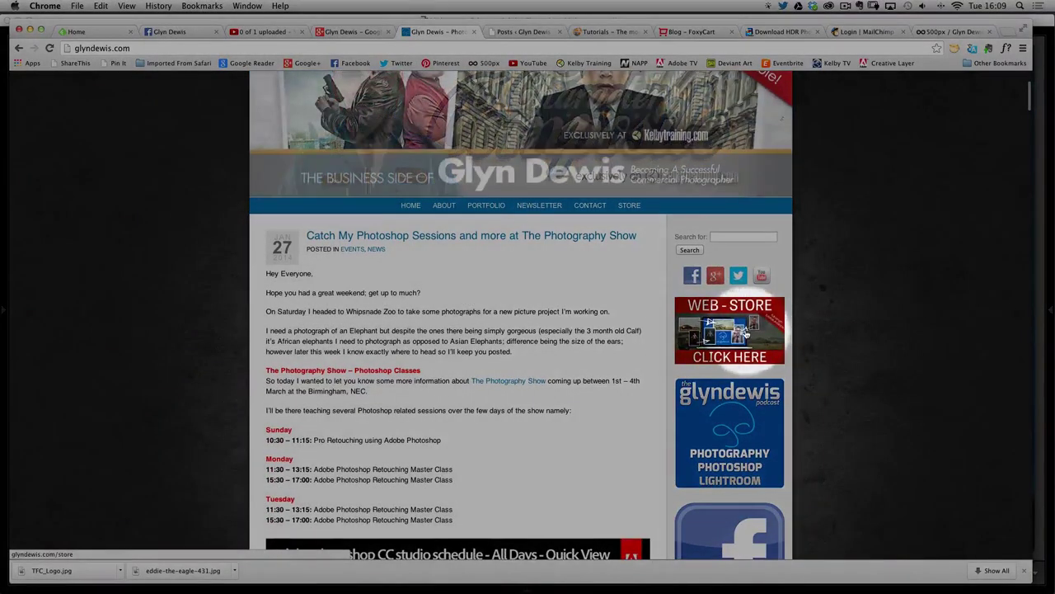
{"action": "left_click", "coordinate": [745, 332]}
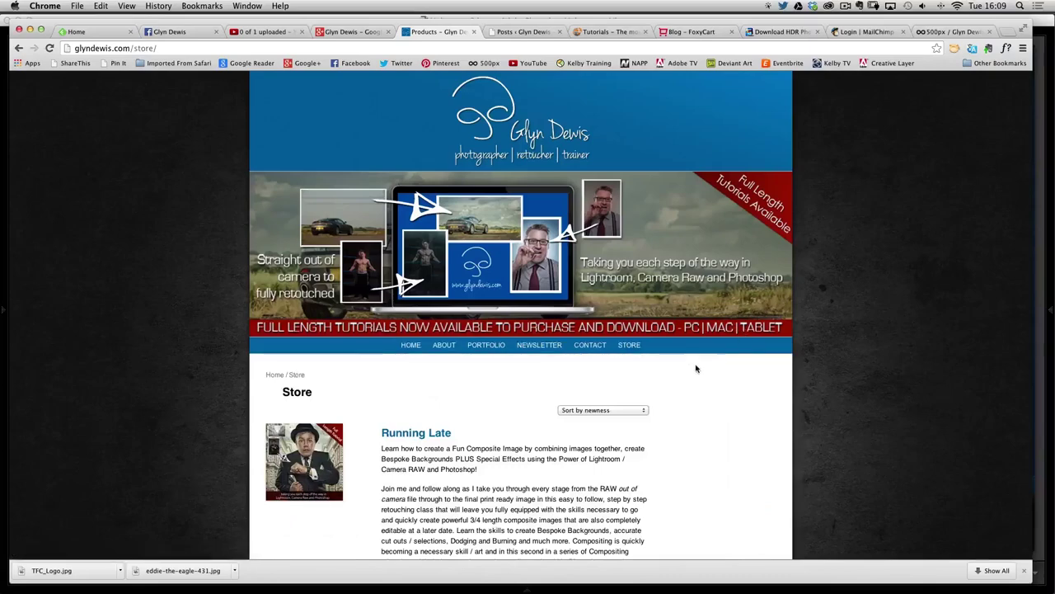
{"action": "scroll", "coordinate": [709, 375], "scroll_direction": "down", "scroll_amount": 3}
{"action": "scroll", "coordinate": [692, 372], "scroll_direction": "down", "scroll_amount": 4}
{"action": "scroll", "coordinate": [692, 371], "scroll_direction": "down", "scroll_amount": 3}
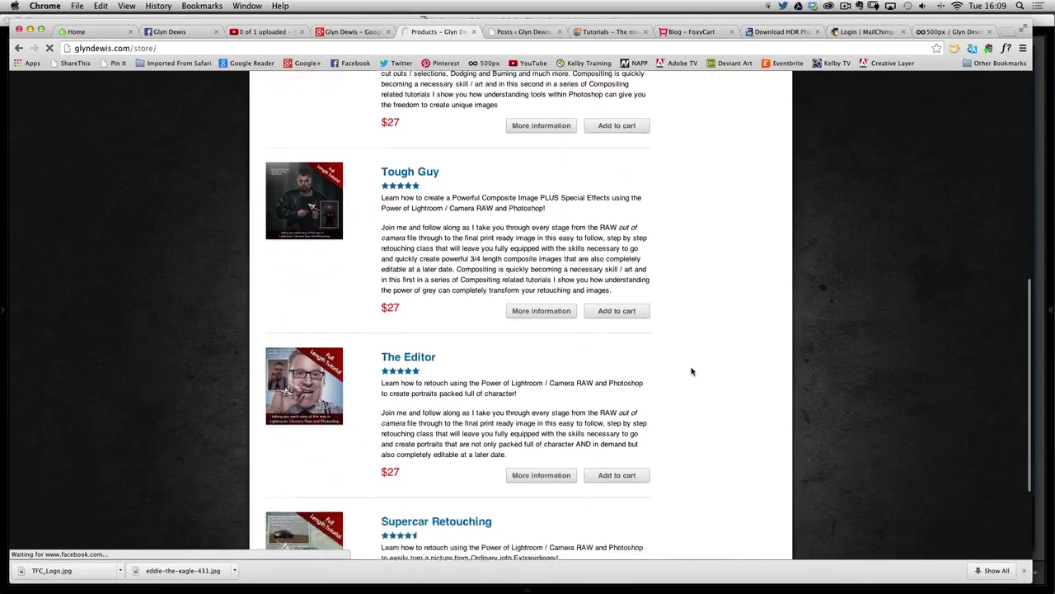